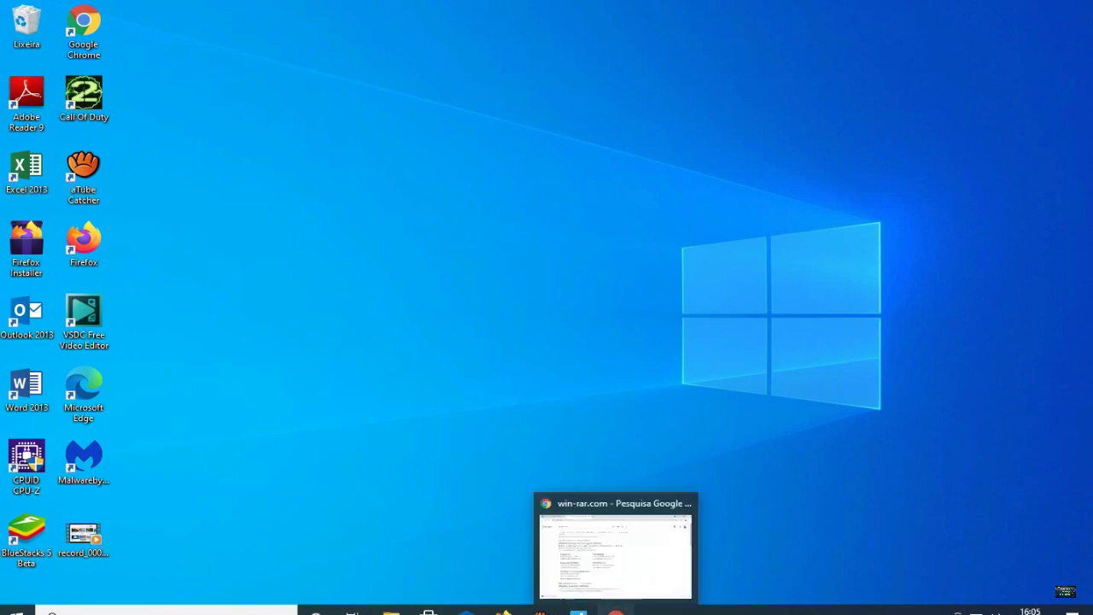
Switch to Google Chrome, search Google for win-rar.com and open the official WinRAR site from the results
click(615, 609)
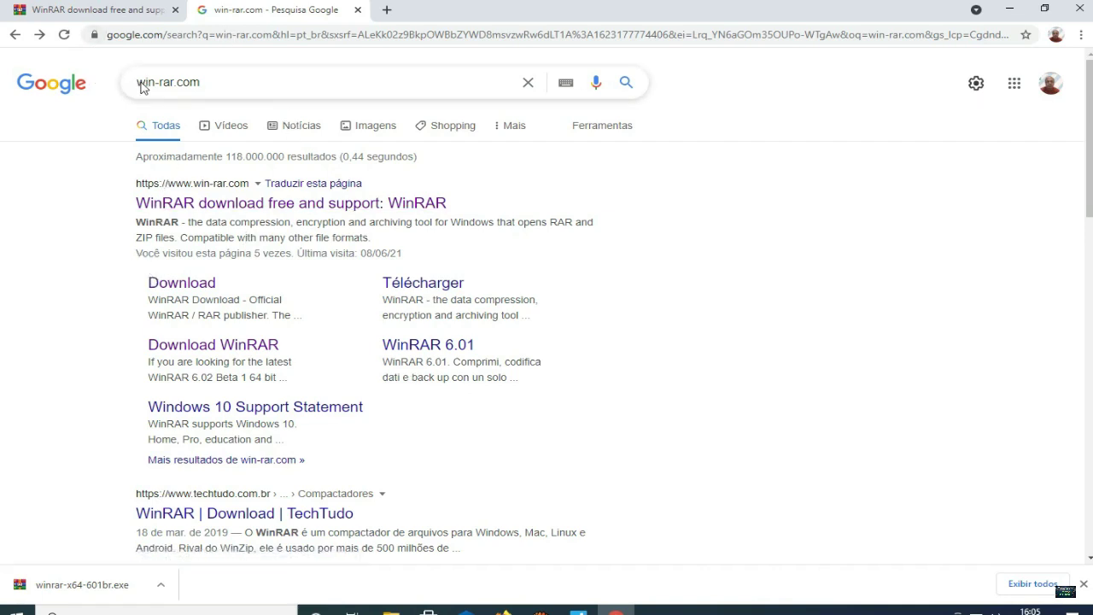
drag(138, 82, 206, 82)
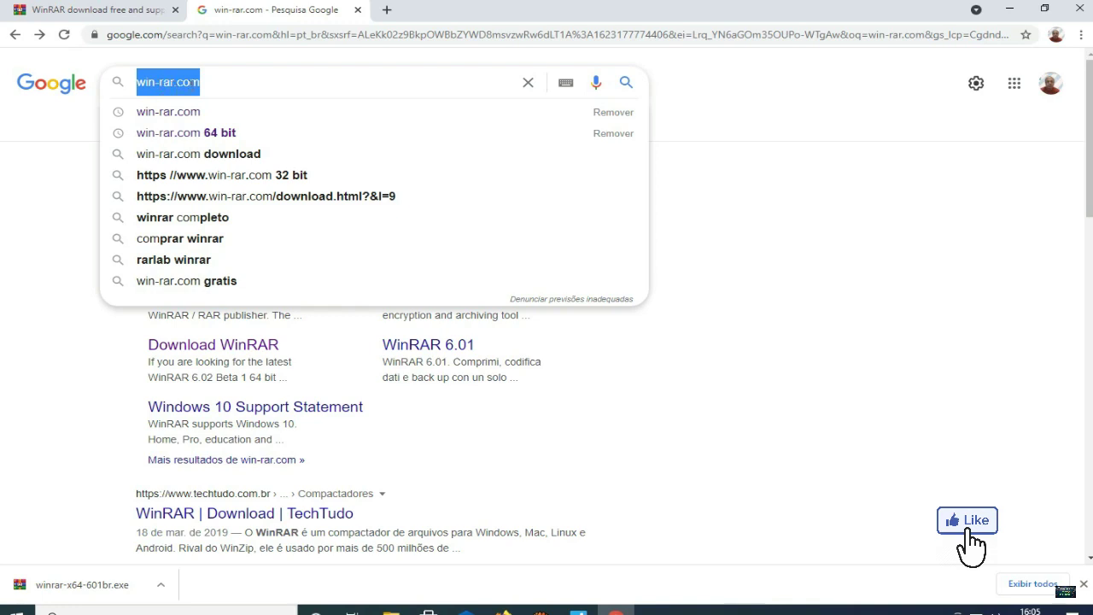
click(275, 82)
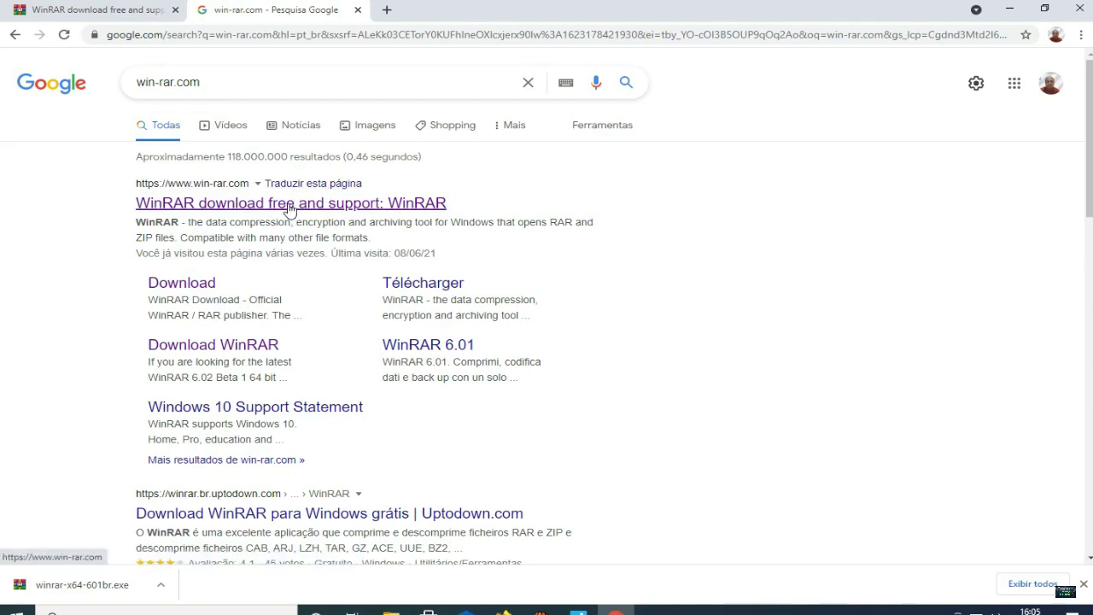
click(288, 210)
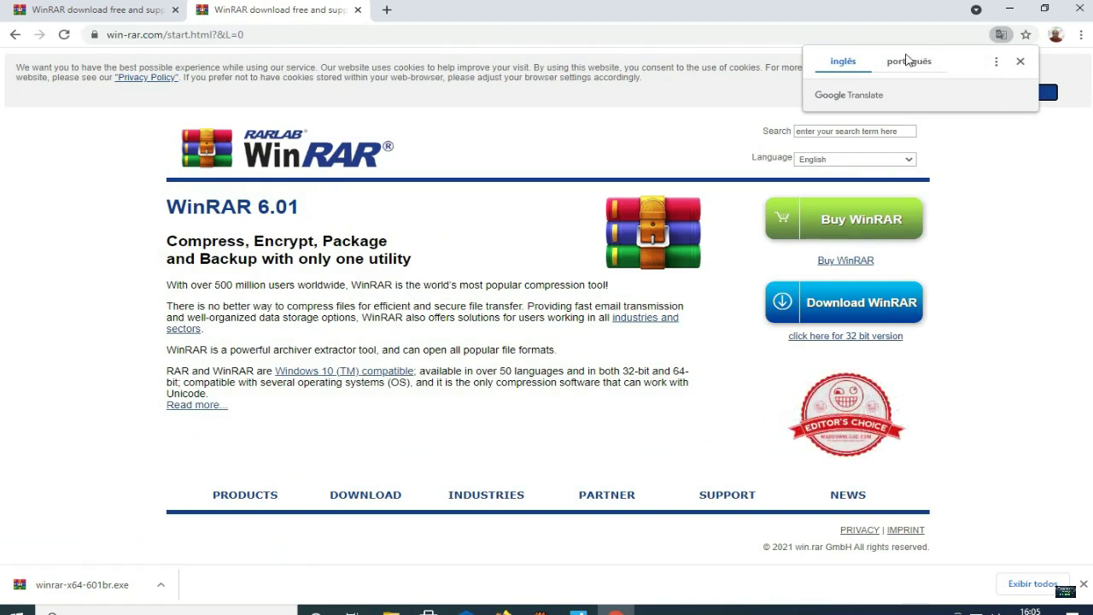
Dismiss the page translation offer and open the WinRAR site's download page down to its list of versions
click(1020, 64)
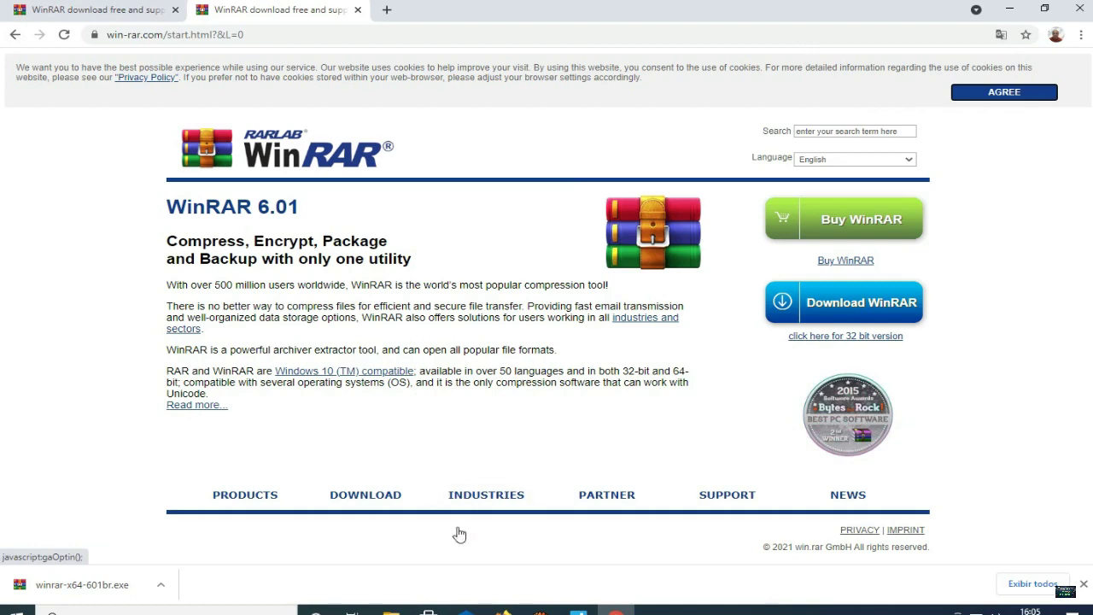
click(366, 500)
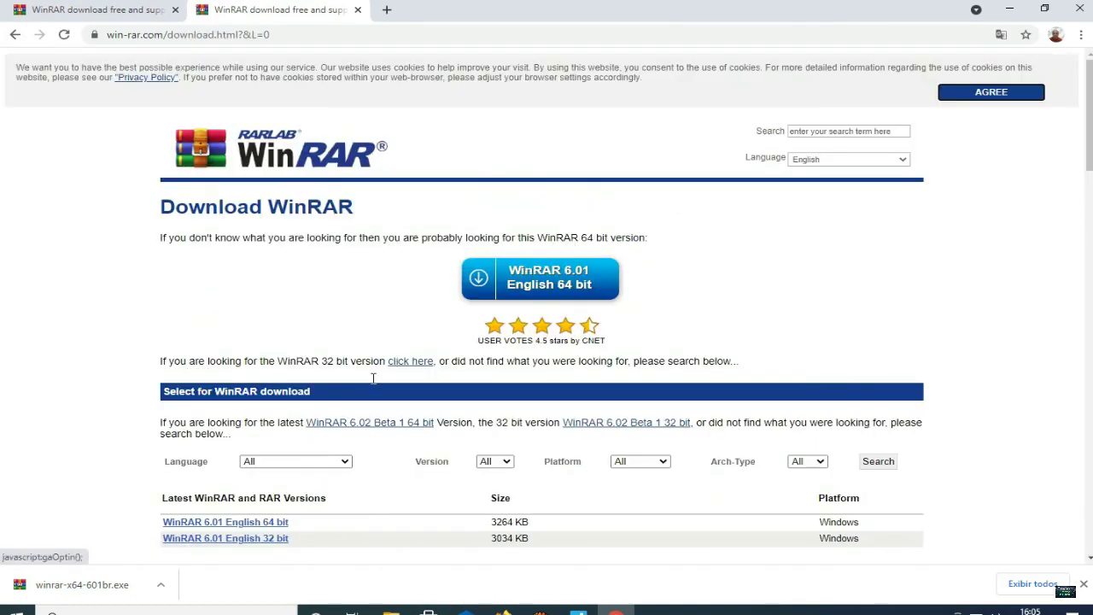
scroll(382, 376, down, 1)
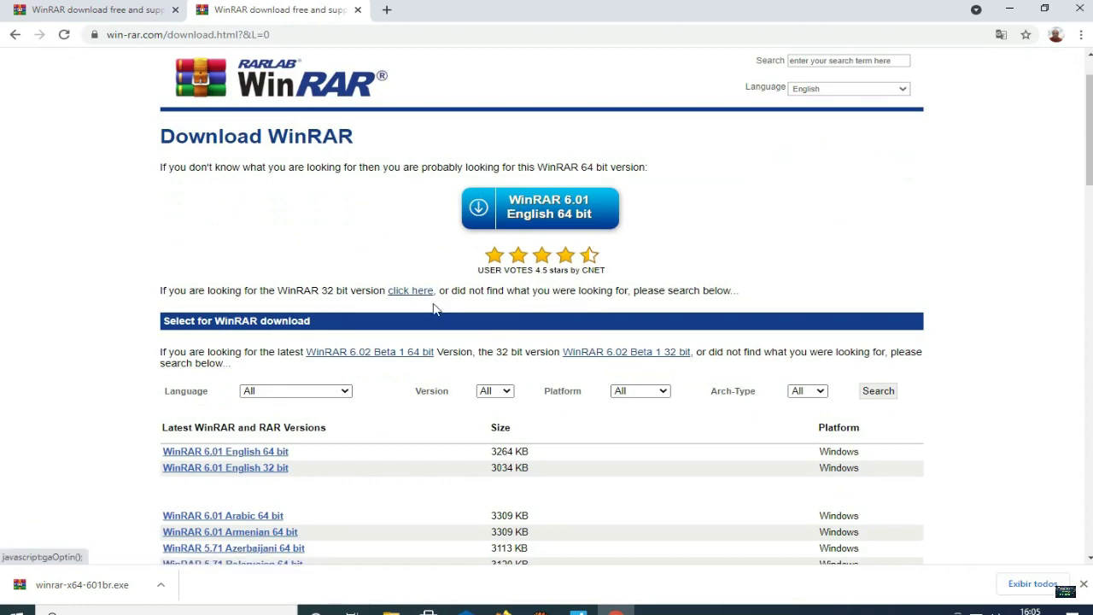
scroll(427, 323, down, 2)
scroll(288, 243, down, 1)
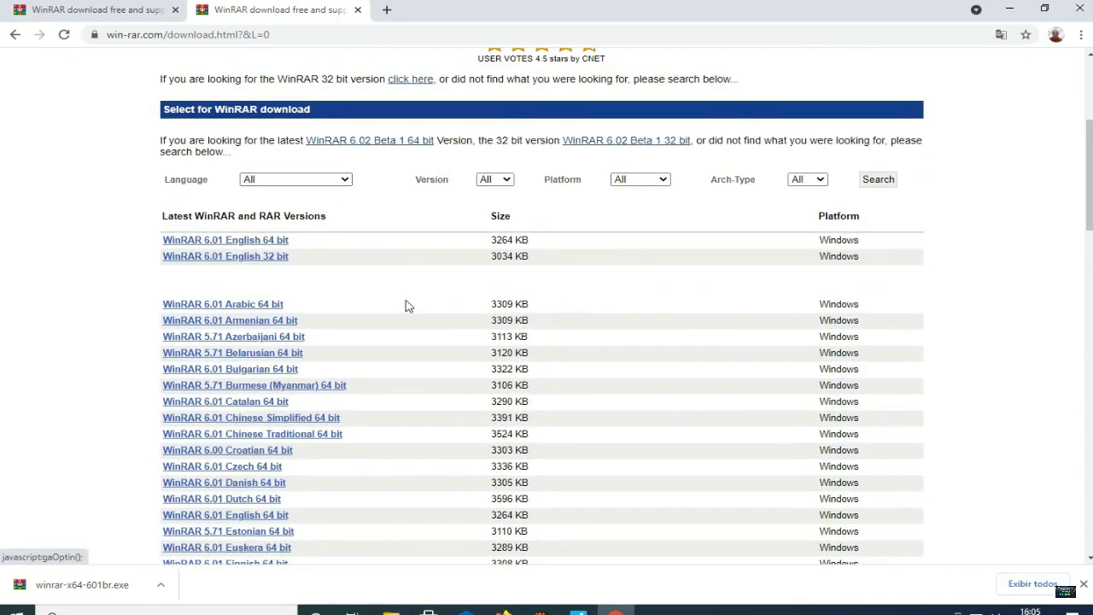
Look through the languages offered in the download filter as far as Portuguese Brazilian without choosing one
scroll(407, 305, up, 2)
click(348, 324)
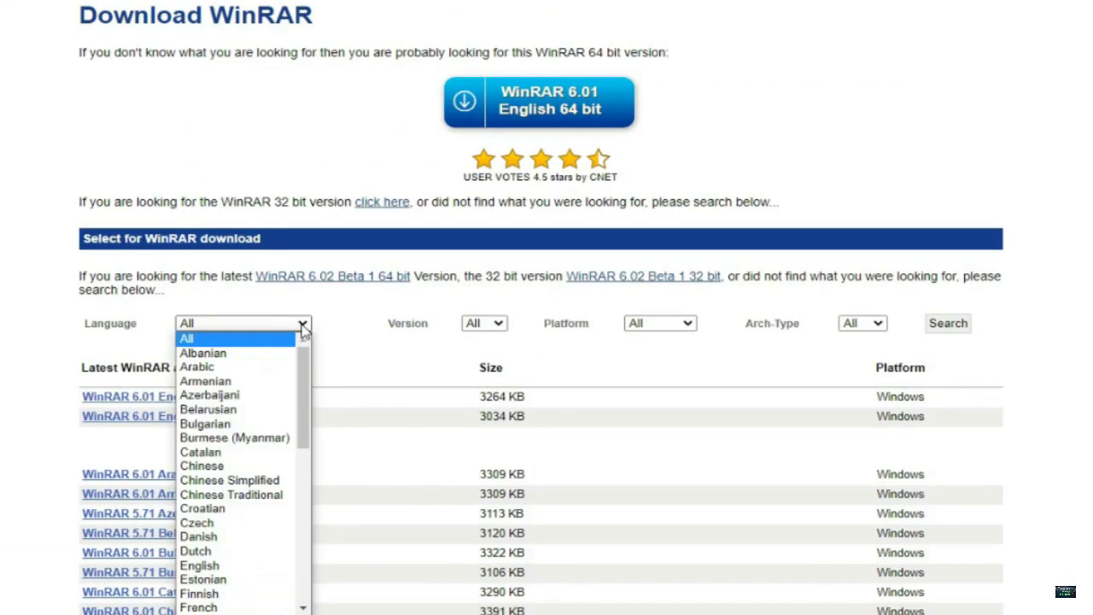
scroll(242, 522, down, 8)
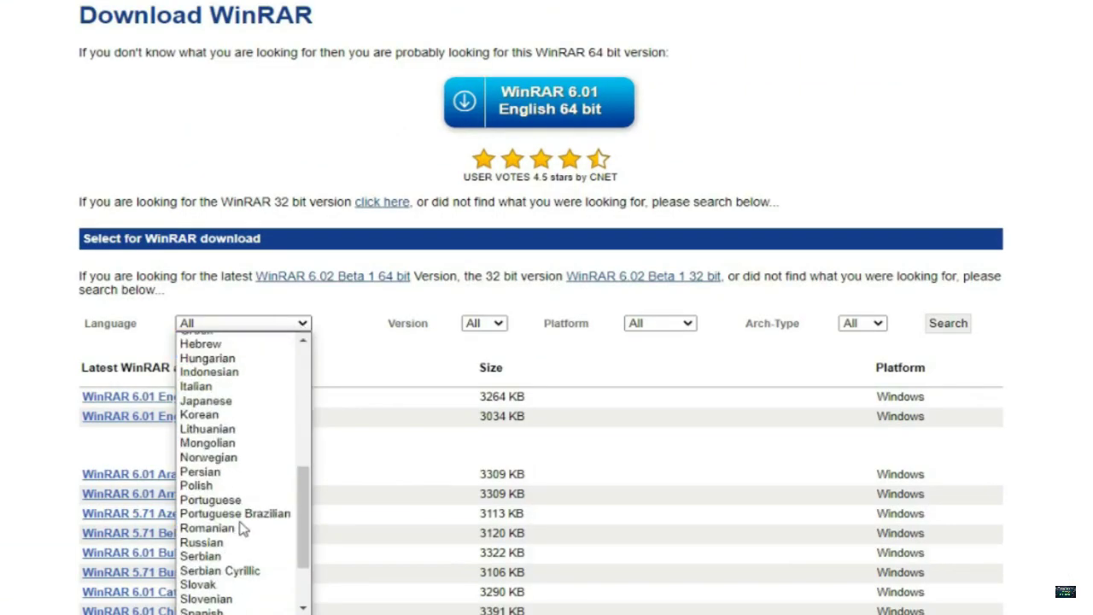
scroll(242, 525, up, 8)
scroll(241, 513, down, 10)
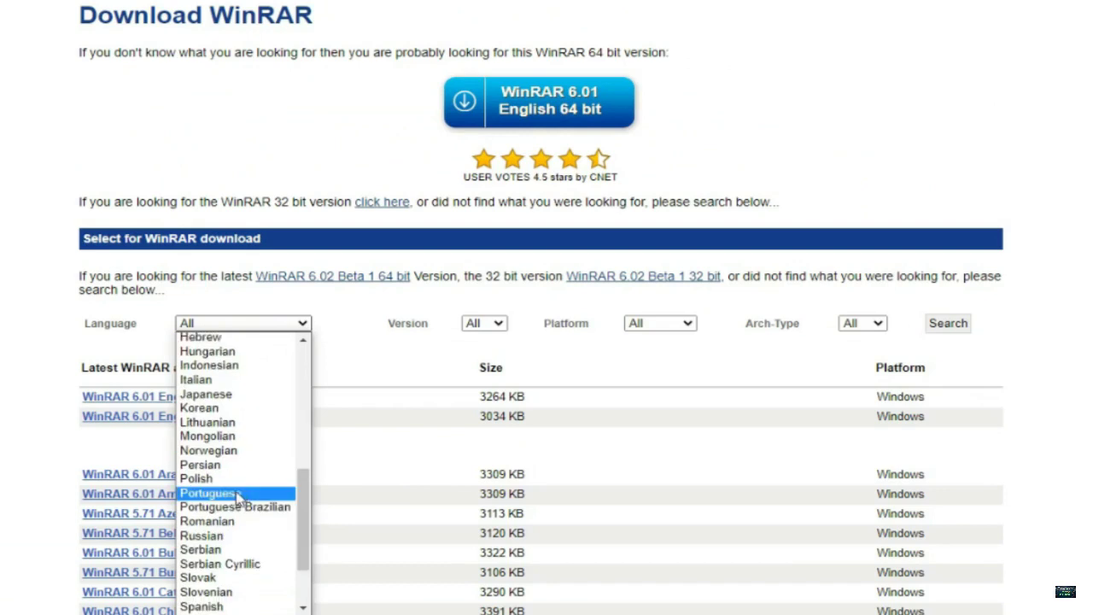
scroll(244, 478, up, 10)
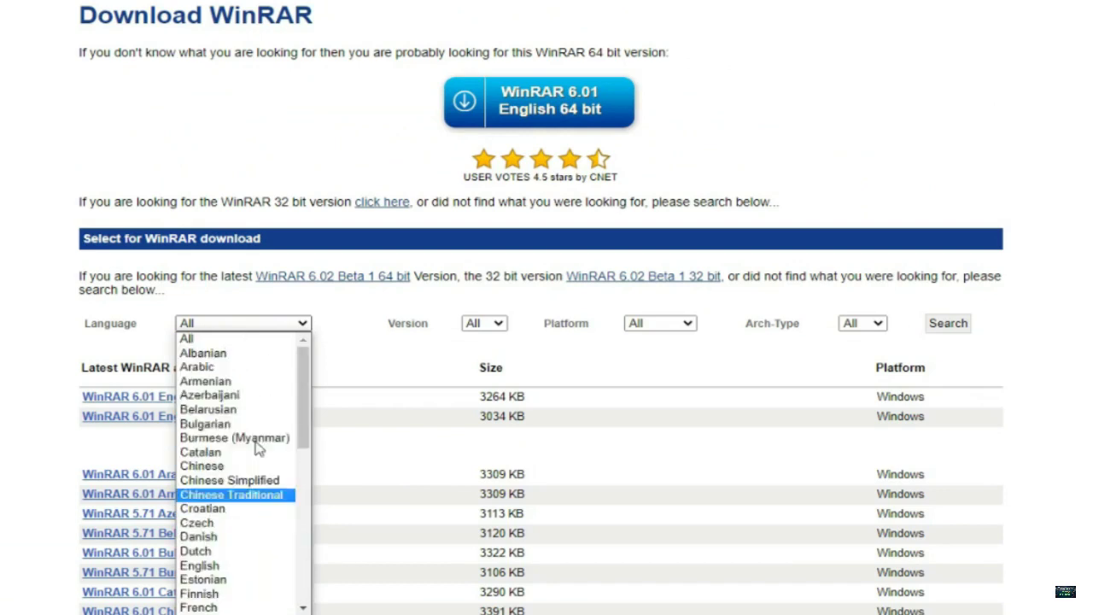
click(415, 436)
Review the choices offered in the Version, Platform and Arch-Type download filters
click(502, 331)
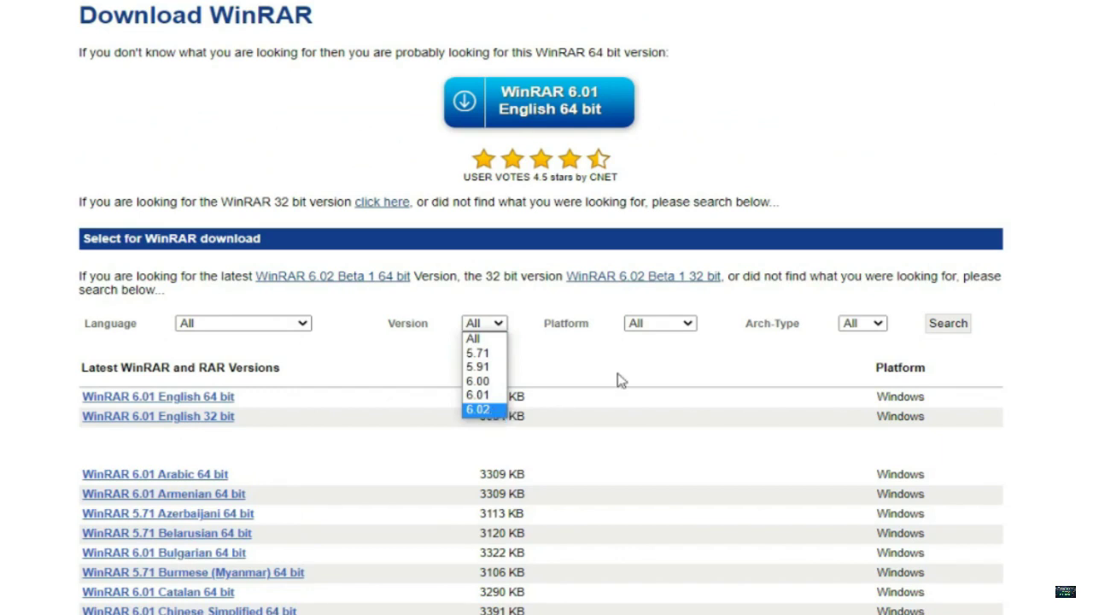
click(689, 325)
click(690, 324)
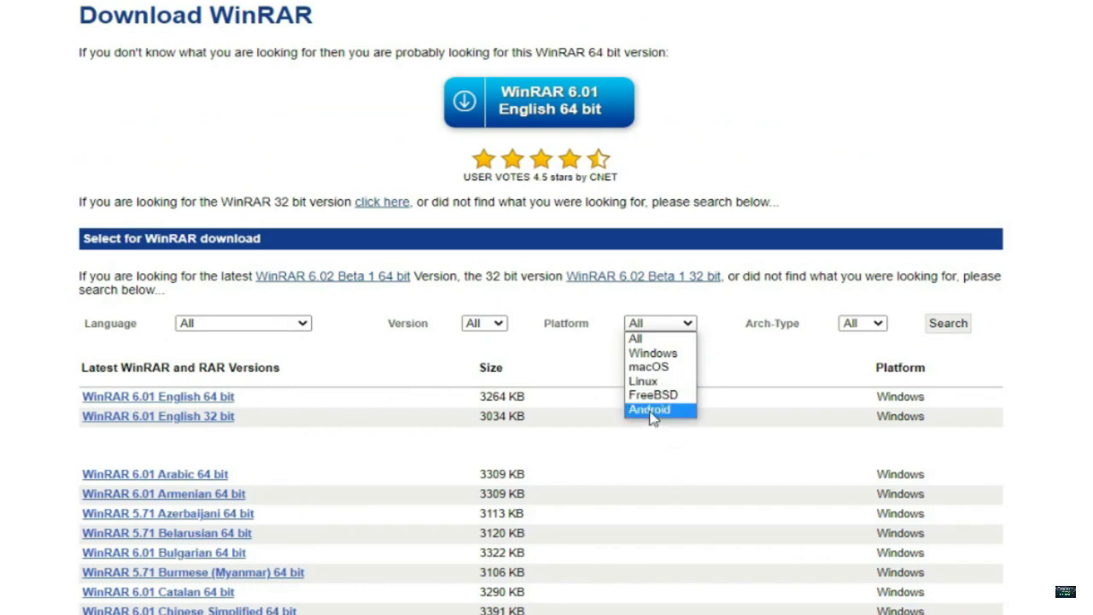
click(879, 323)
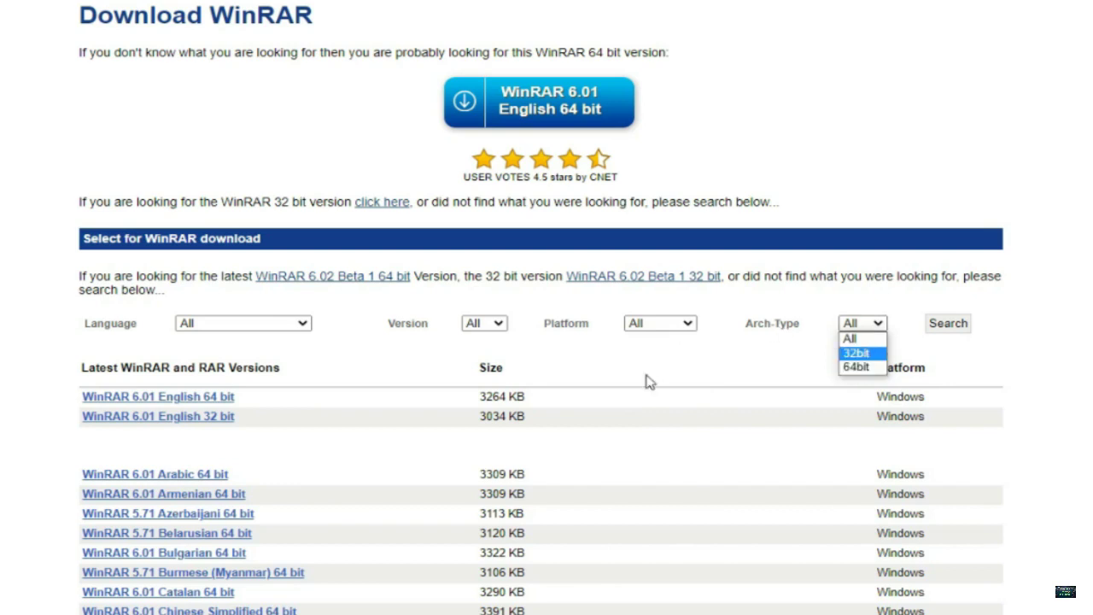
Examine the WinRAR download list, comparing the 32 bit and 64 bit entries by language, version, size and platform
scroll(533, 478, down, 1)
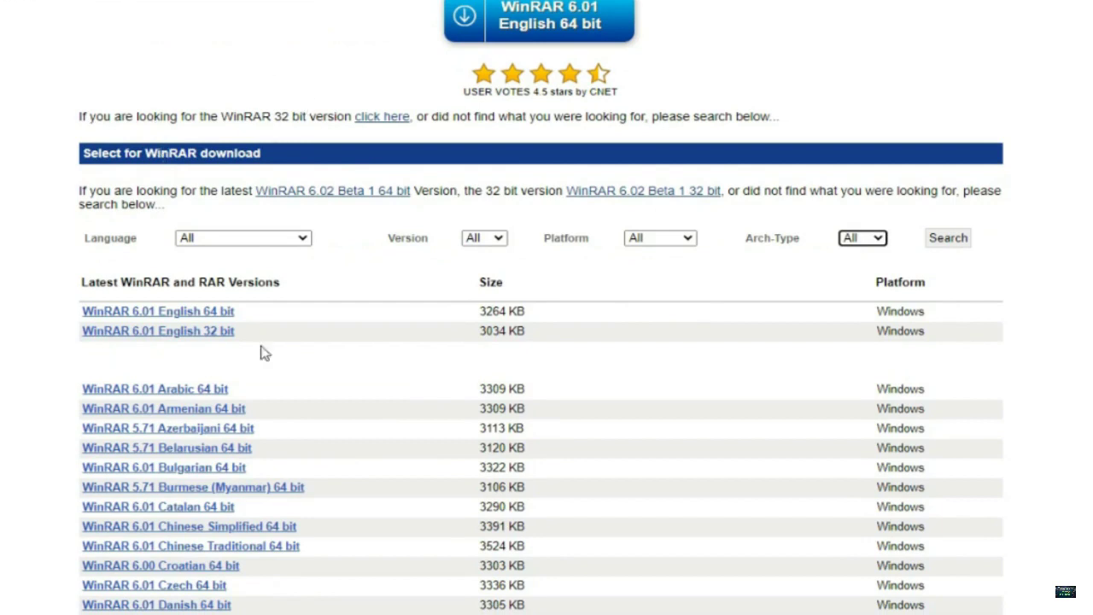
scroll(281, 367, up, 2)
scroll(759, 515, down, 2)
scroll(674, 551, down, 1)
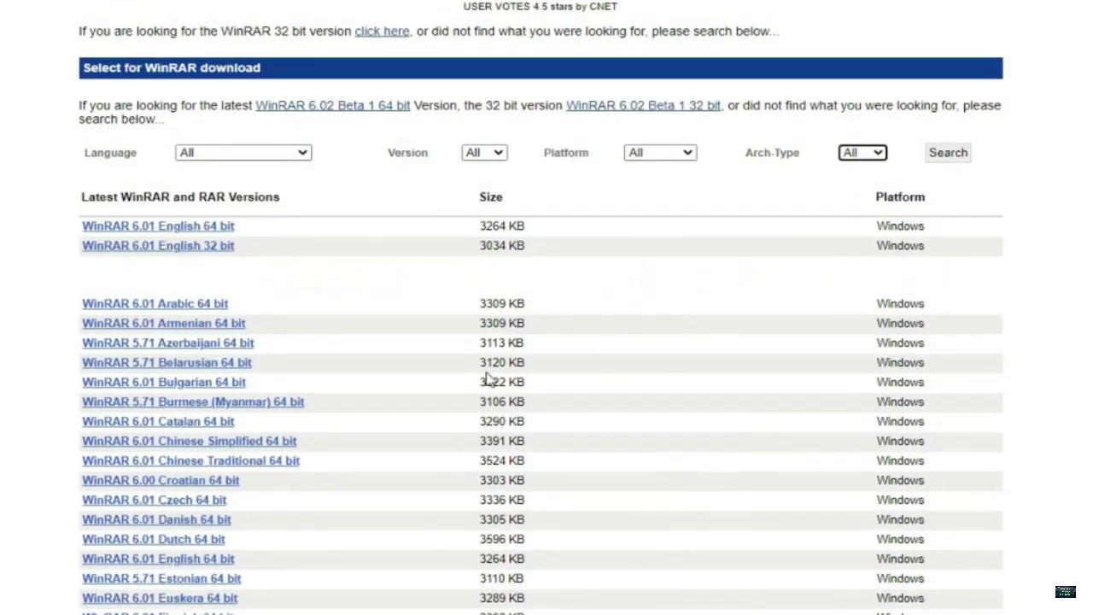
scroll(459, 397, up, 2)
scroll(455, 398, up, 1)
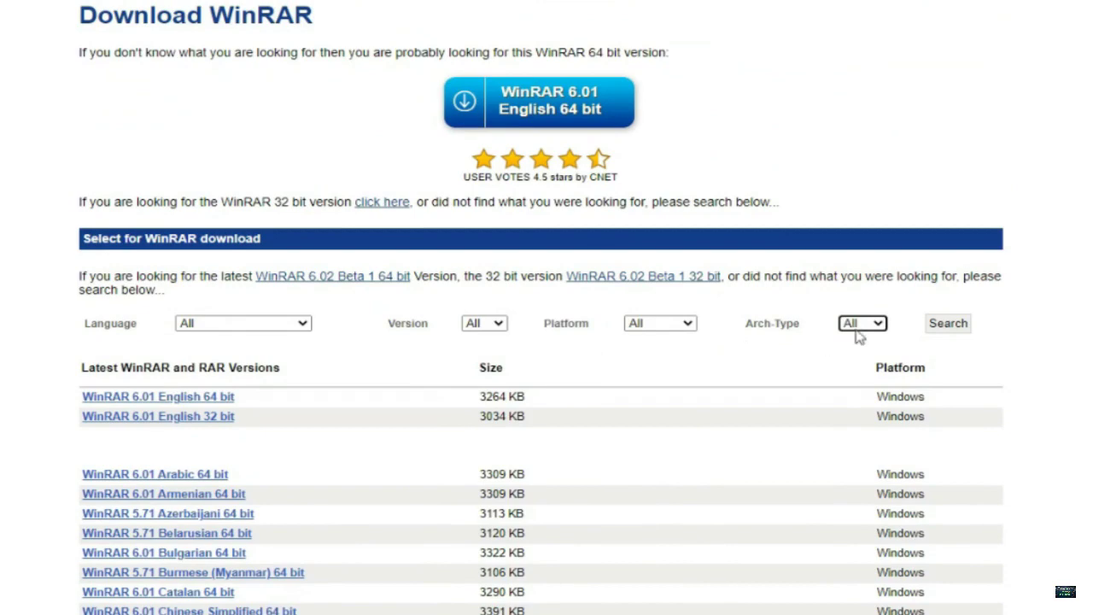
scroll(339, 398, up, 1)
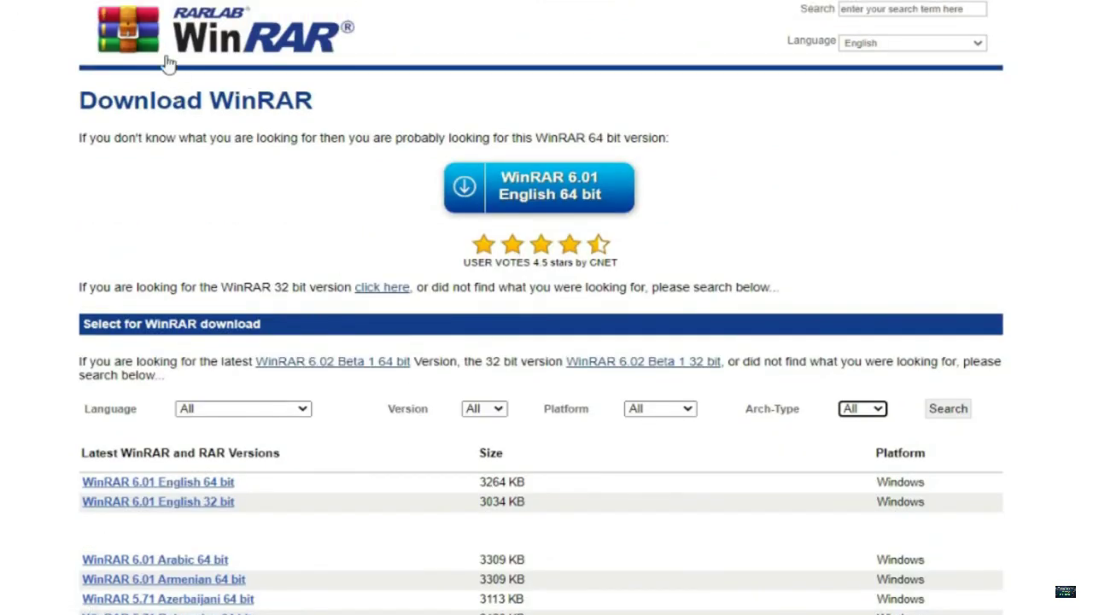
scroll(314, 362, up, 1)
scroll(341, 321, down, 2)
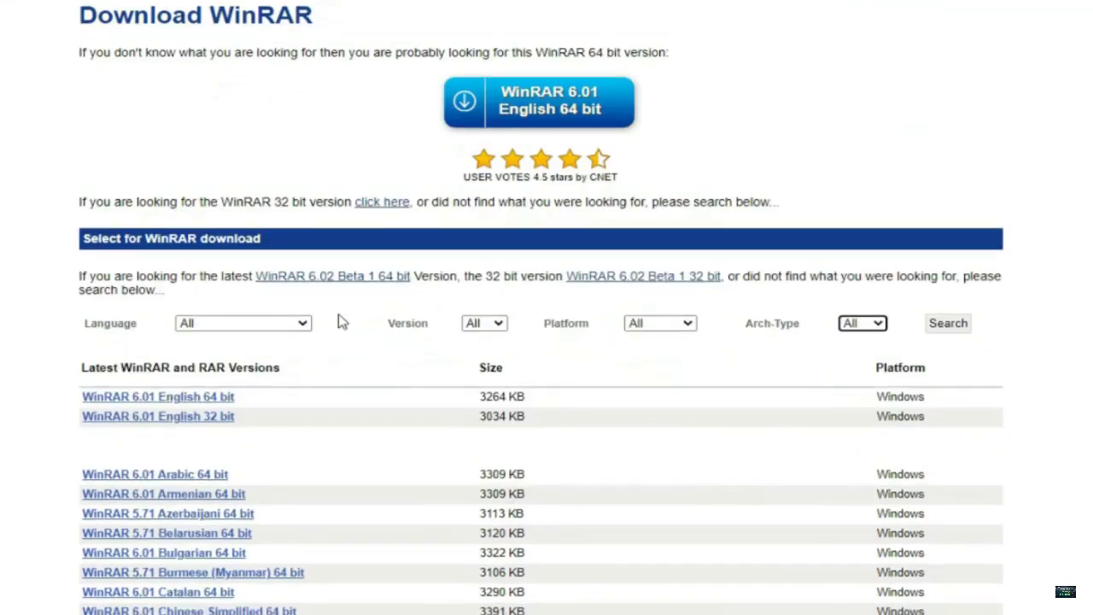
scroll(316, 348, down, 2)
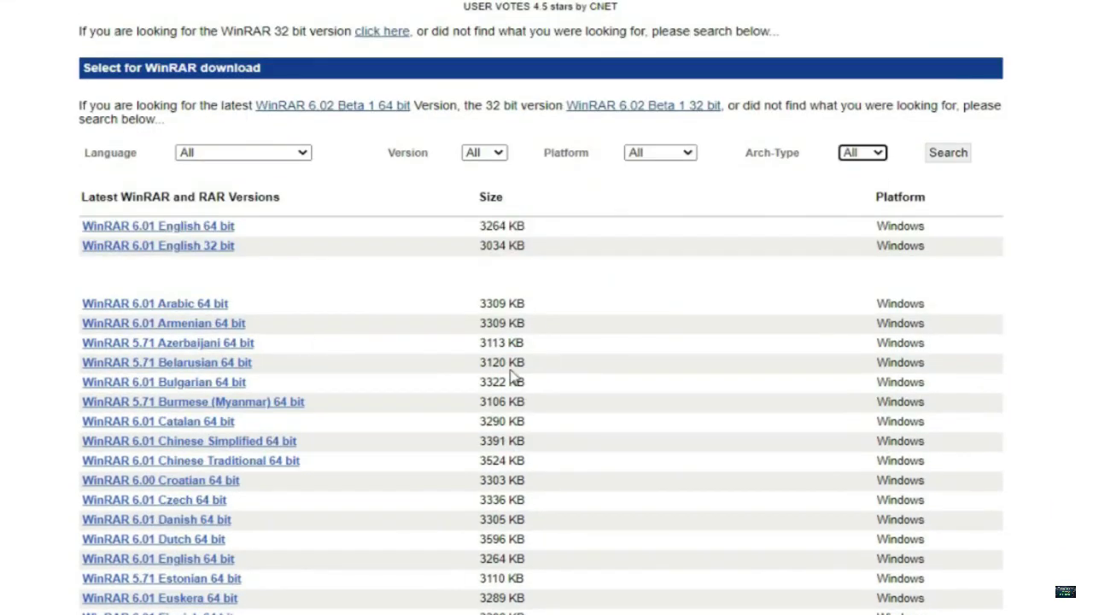
scroll(649, 401, up, 1)
scroll(597, 401, down, 2)
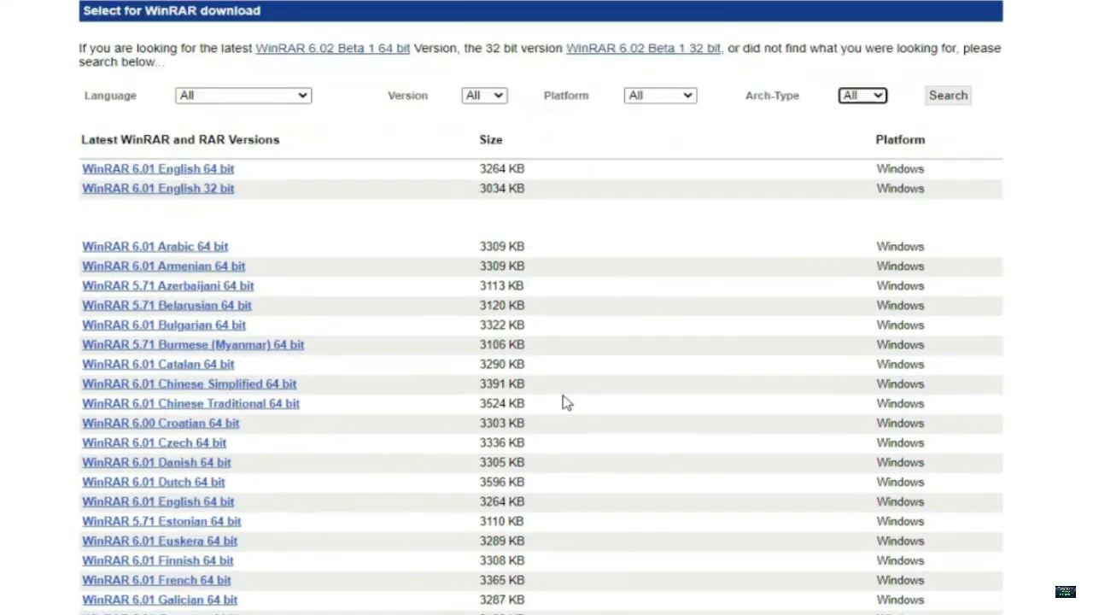
scroll(529, 350, up, 3)
scroll(376, 188, down, 2)
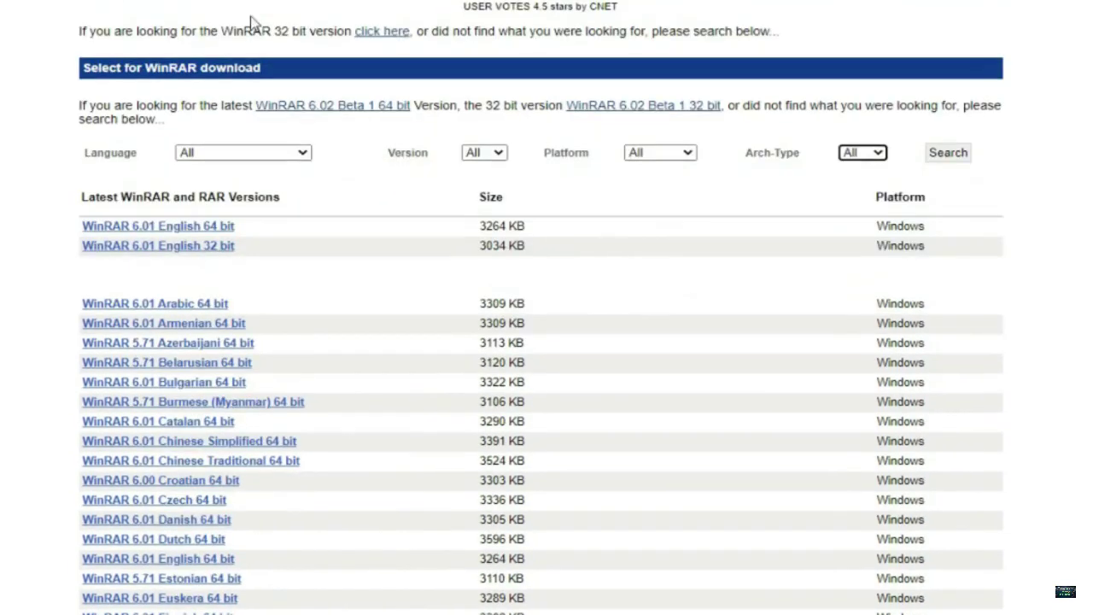
scroll(134, 43, down, 1)
scroll(134, 69, up, 1)
scroll(32, 68, down, 1)
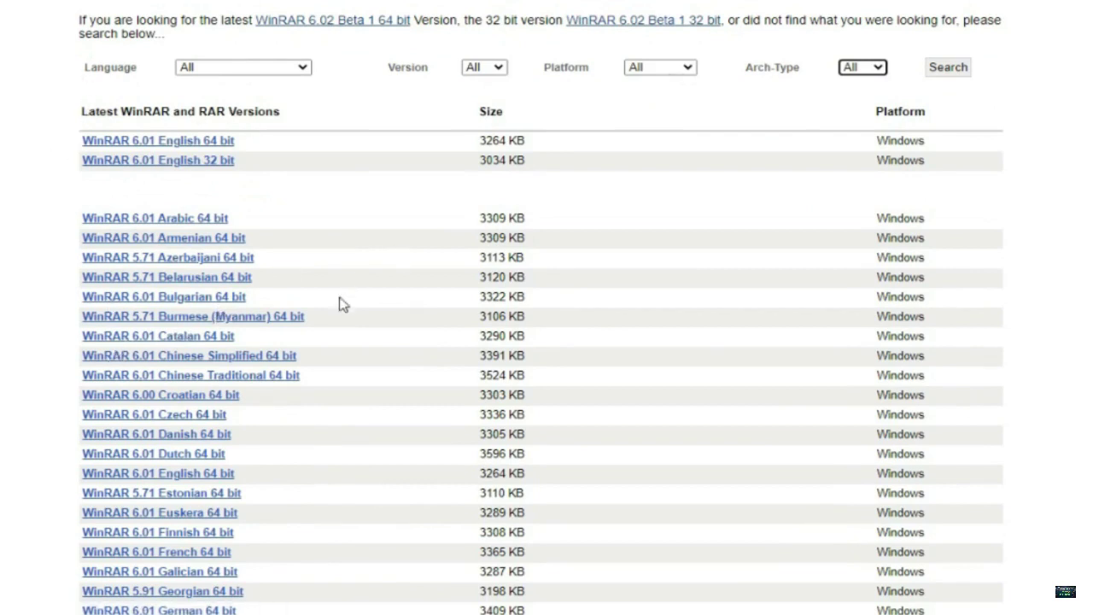
scroll(378, 368, up, 1)
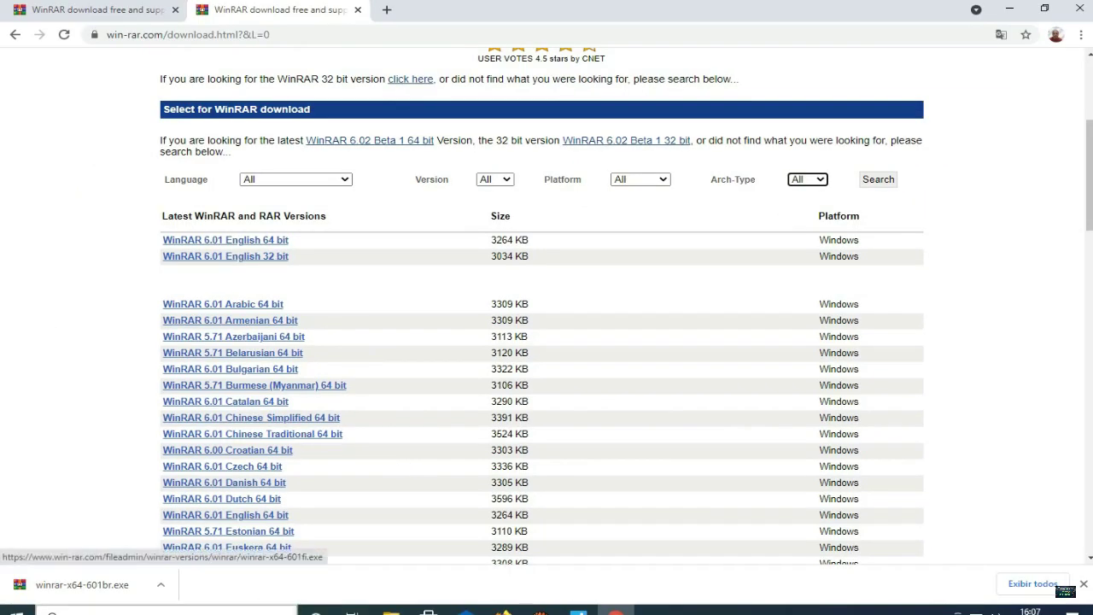
Switch to the Downloads window in File Explorer, maximize it, go to Este Computador and open the system properties
mouse_move(390, 611)
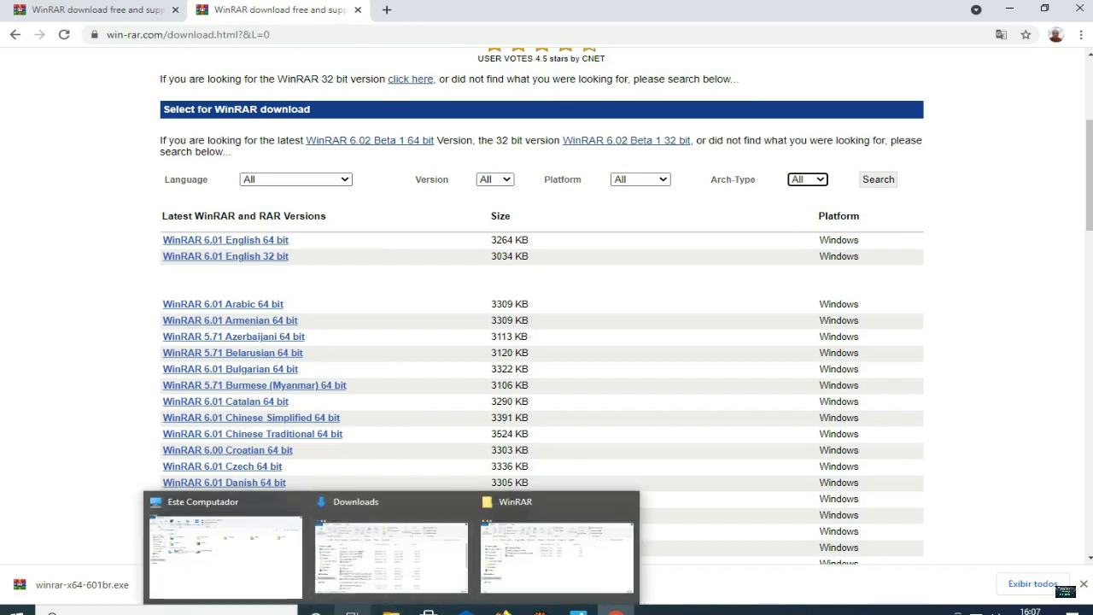
mouse_move(390, 576)
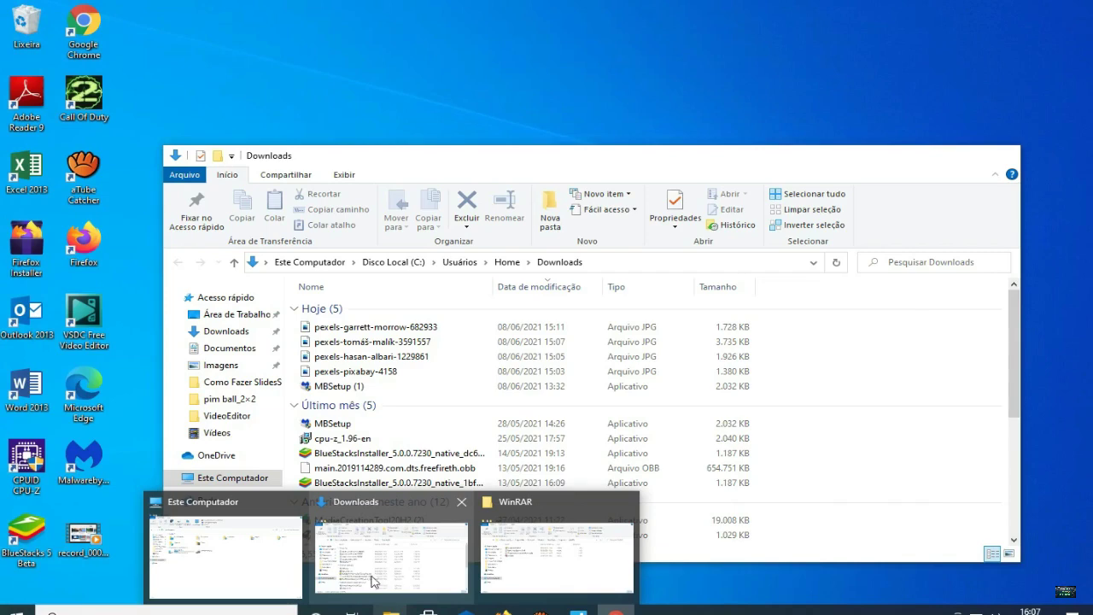
click(394, 578)
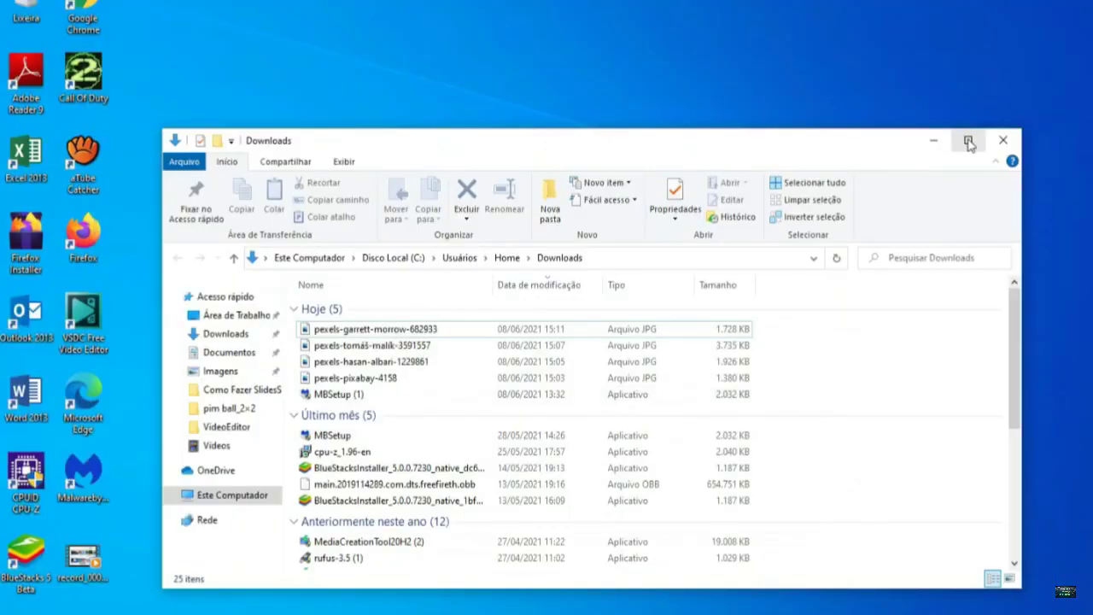
click(967, 139)
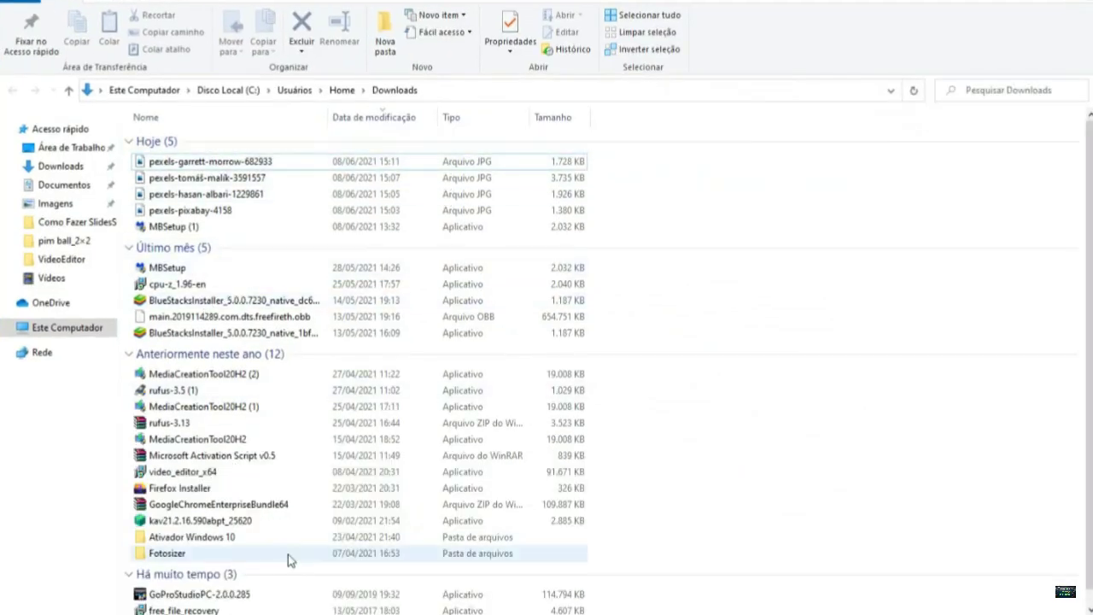
click(72, 331)
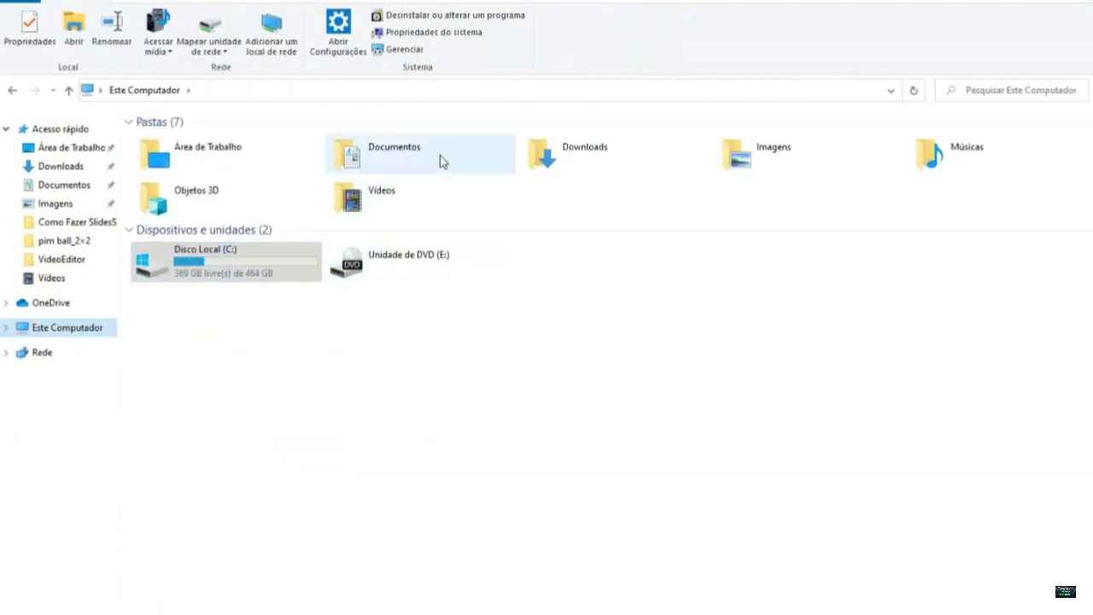
click(452, 39)
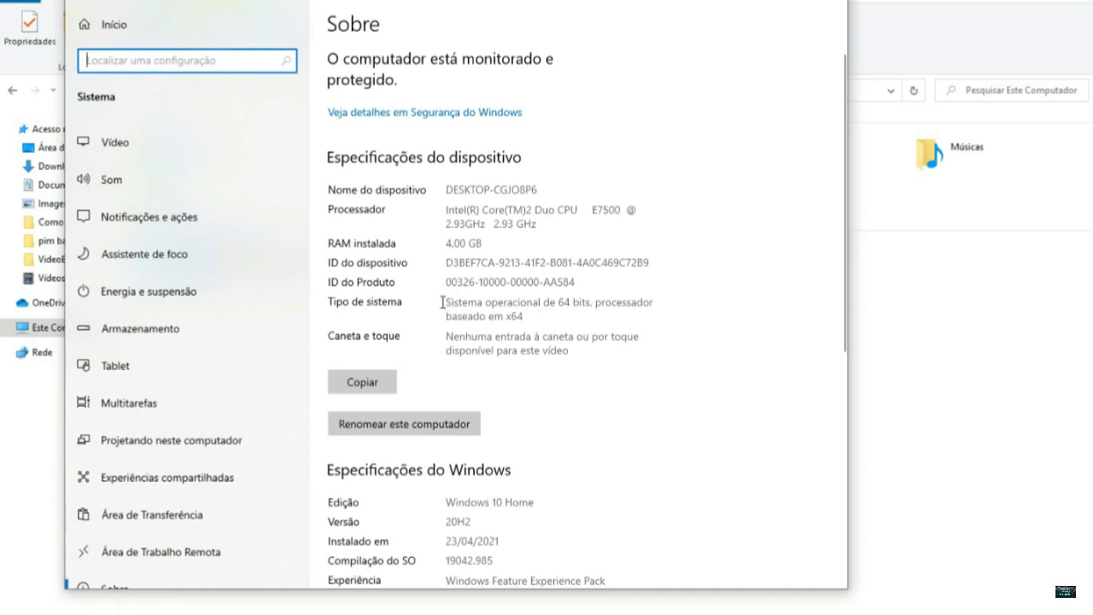
Highlight the system type in the device specifications to check it, and minimize the Settings and File Explorer windows
drag(447, 307, 630, 321)
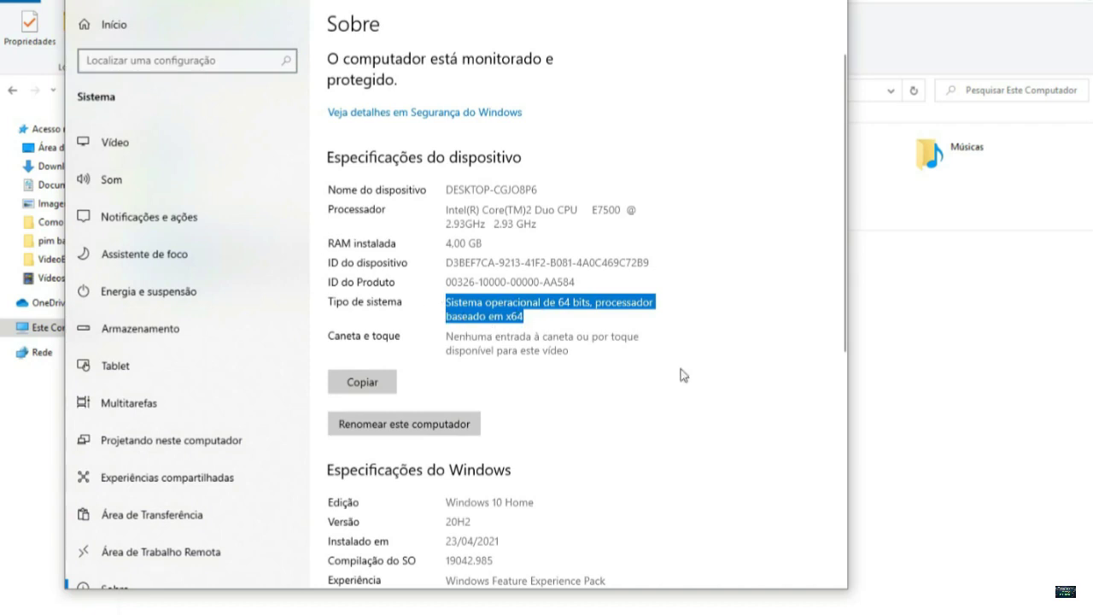
scroll(428, 453, down, 2)
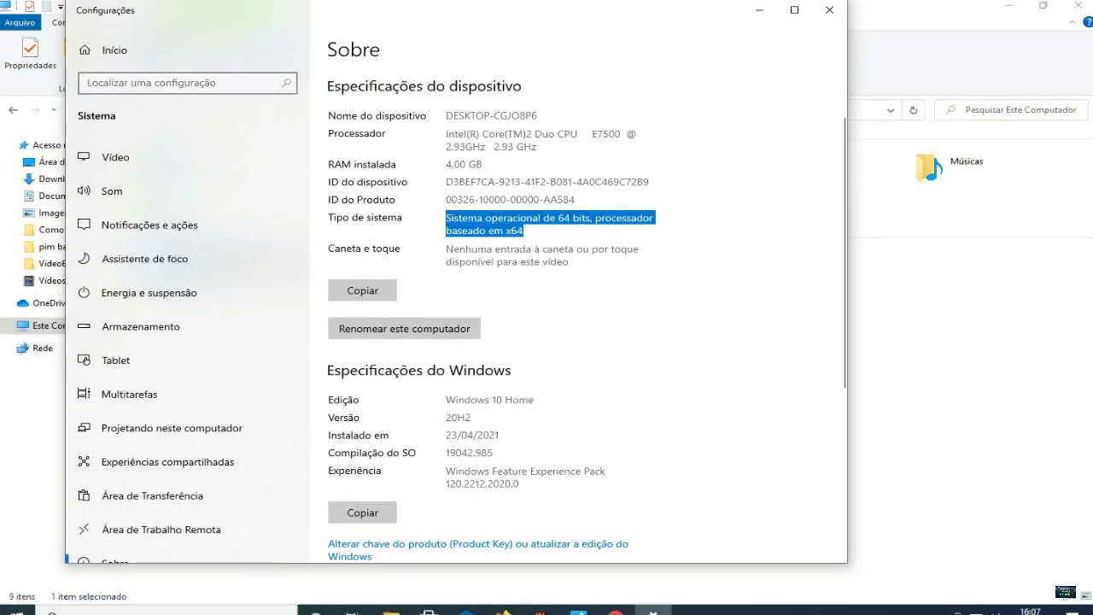
click(759, 10)
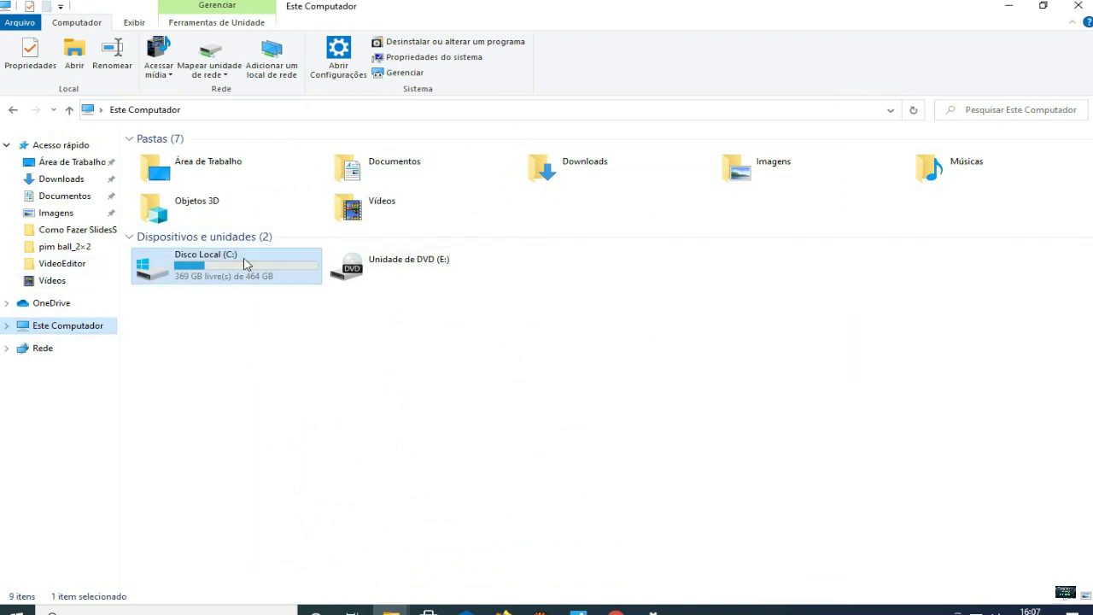
click(1009, 6)
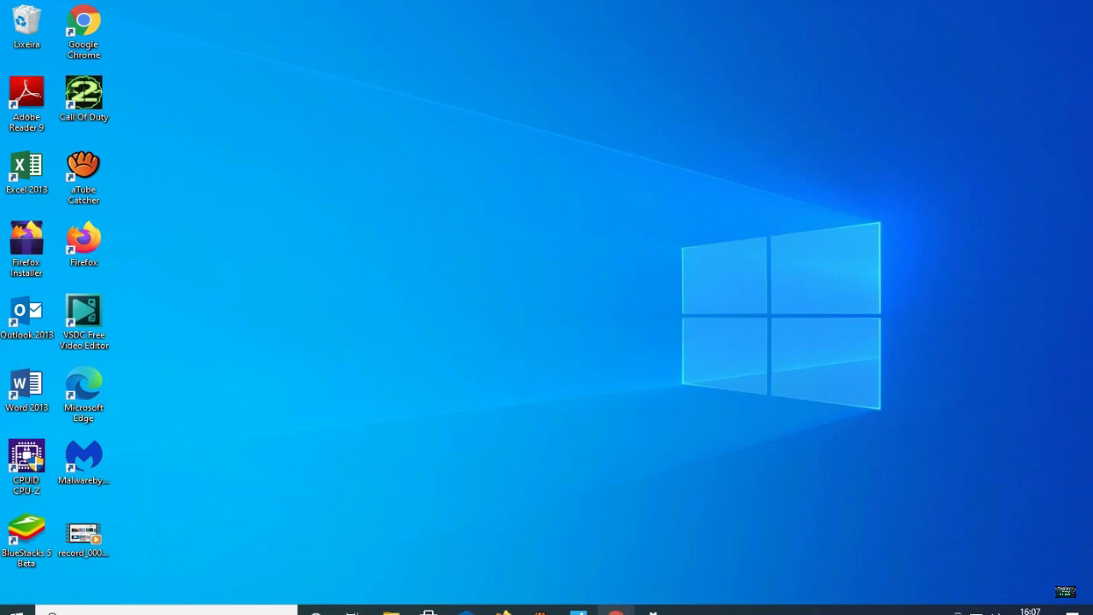
Switch to the WinRAR download page in Chrome and bring up the download filters and the latest versions list
mouse_move(616, 612)
click(606, 550)
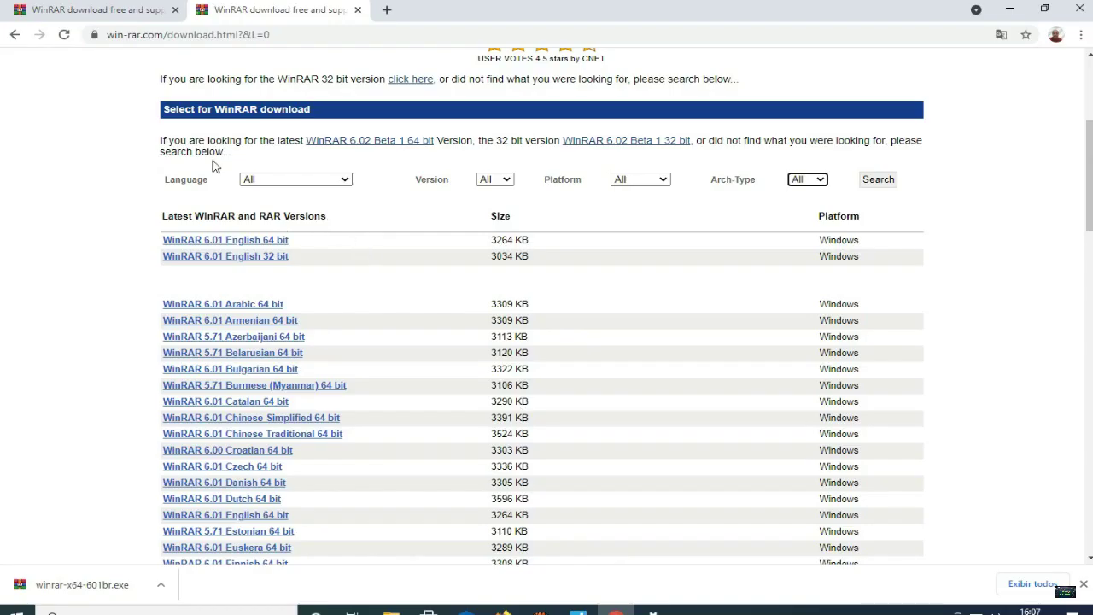
scroll(320, 220, up, 3)
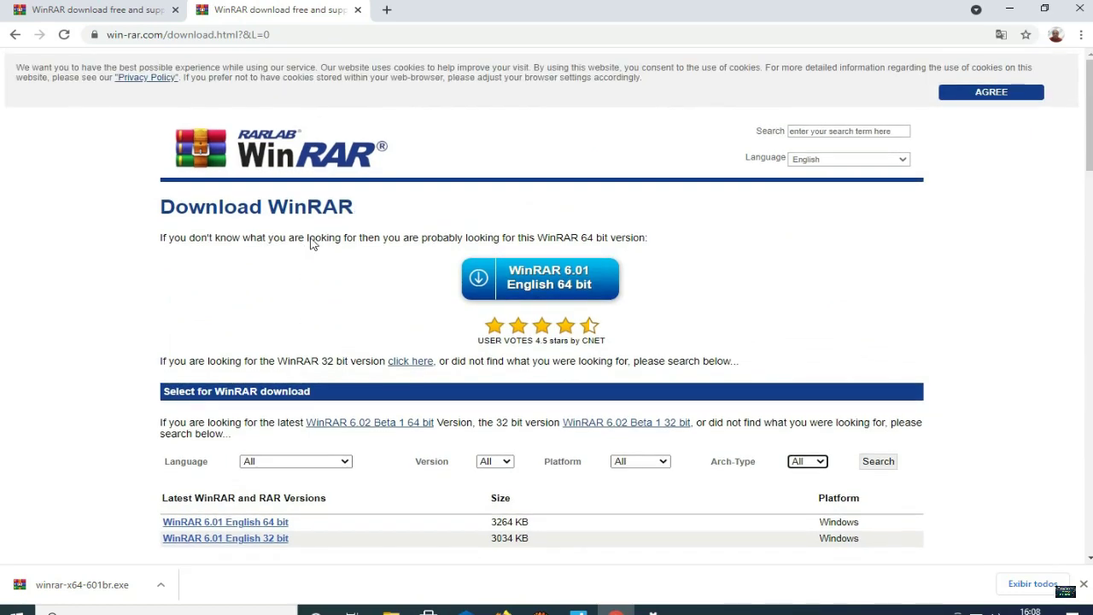
scroll(311, 244, down, 2)
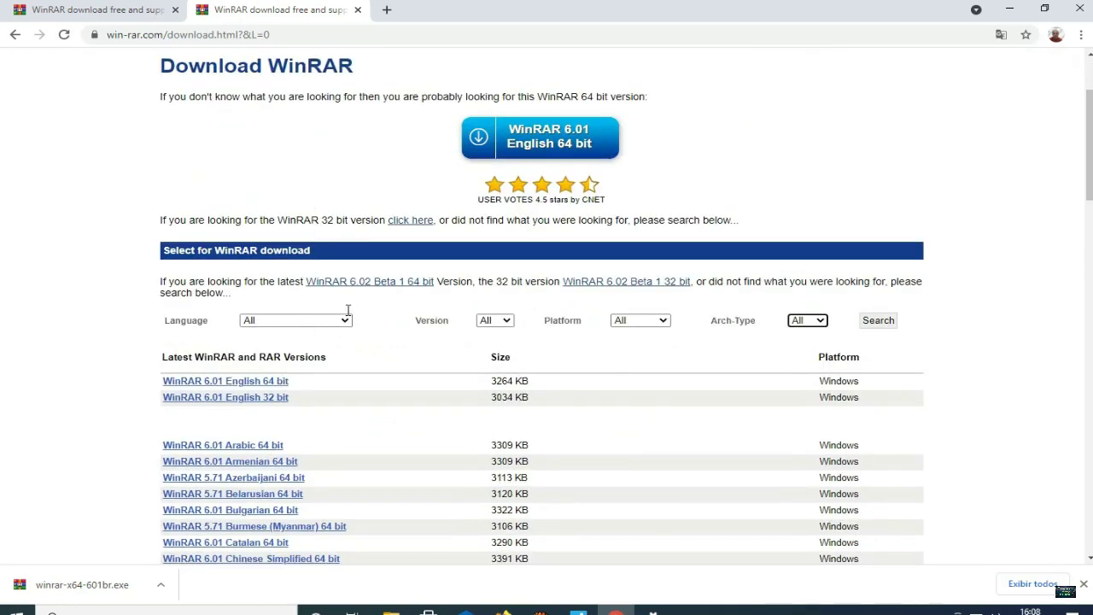
scroll(514, 350, down, 1)
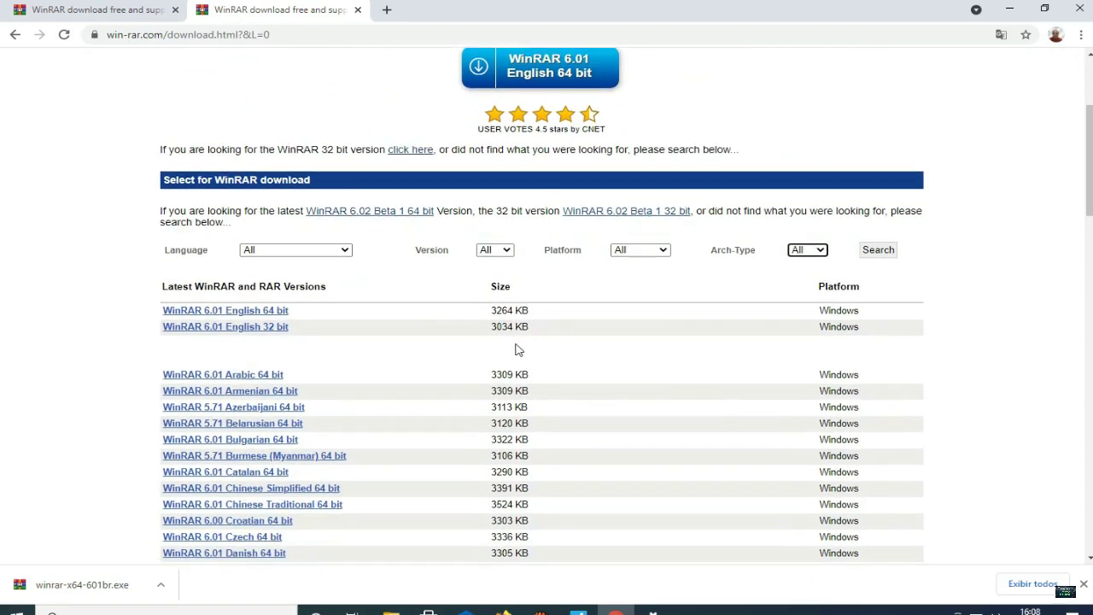
click(874, 253)
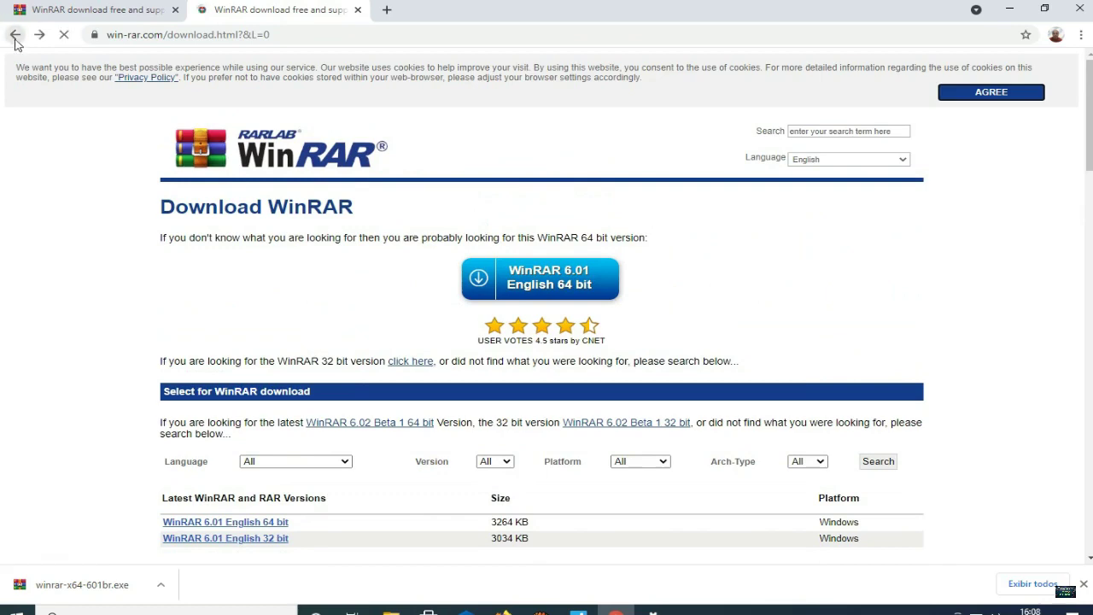
click(119, 56)
scroll(119, 57, down, 1)
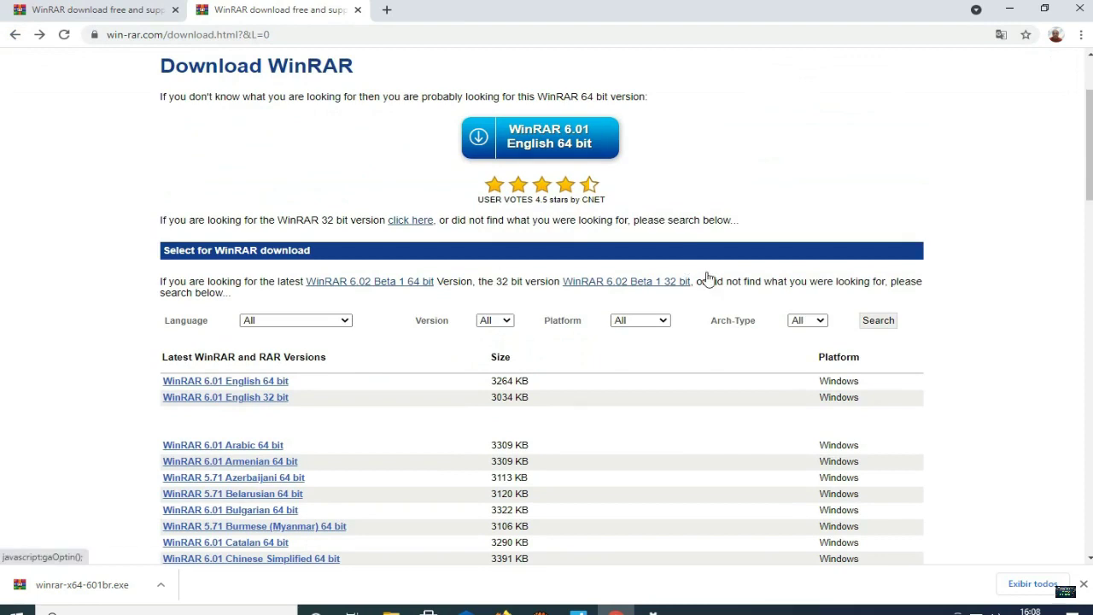
Set the download filters to platform Windows, version 6.02 and language Portuguese Brazilian
click(816, 324)
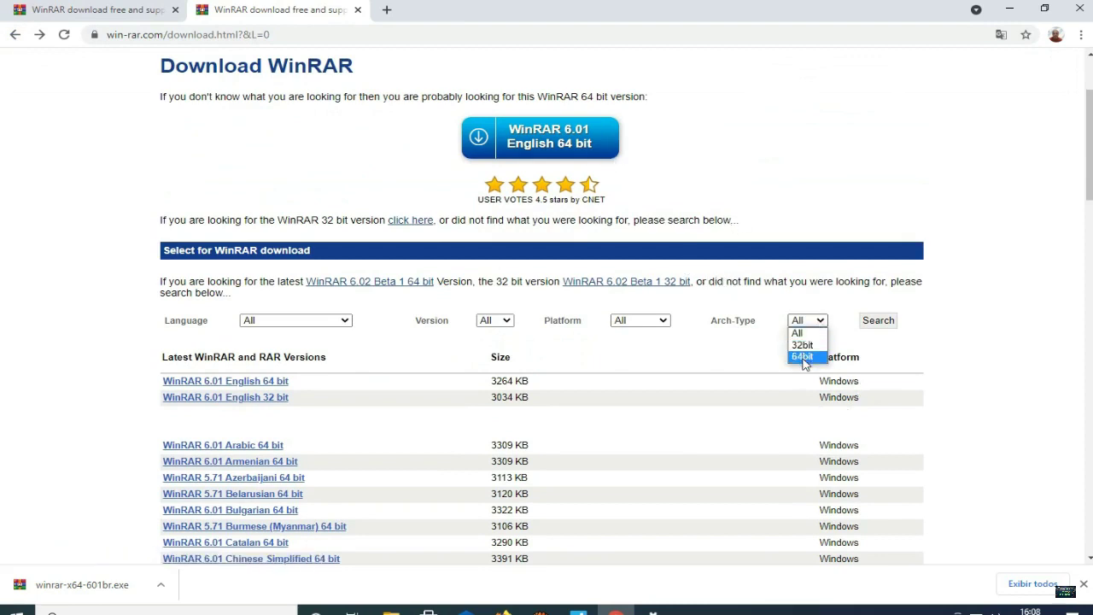
click(660, 322)
click(638, 345)
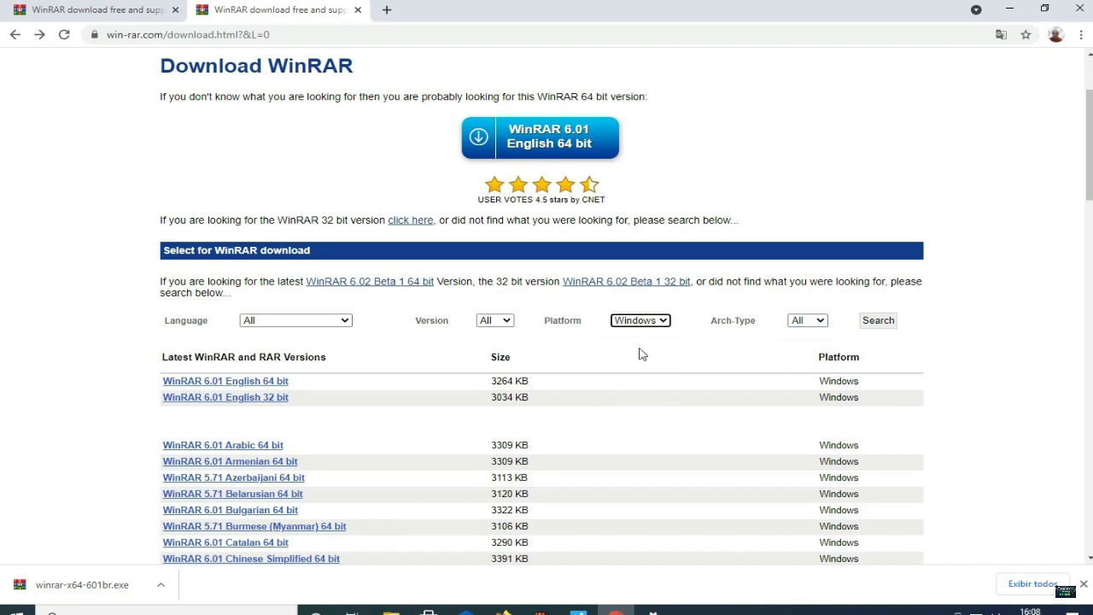
click(503, 322)
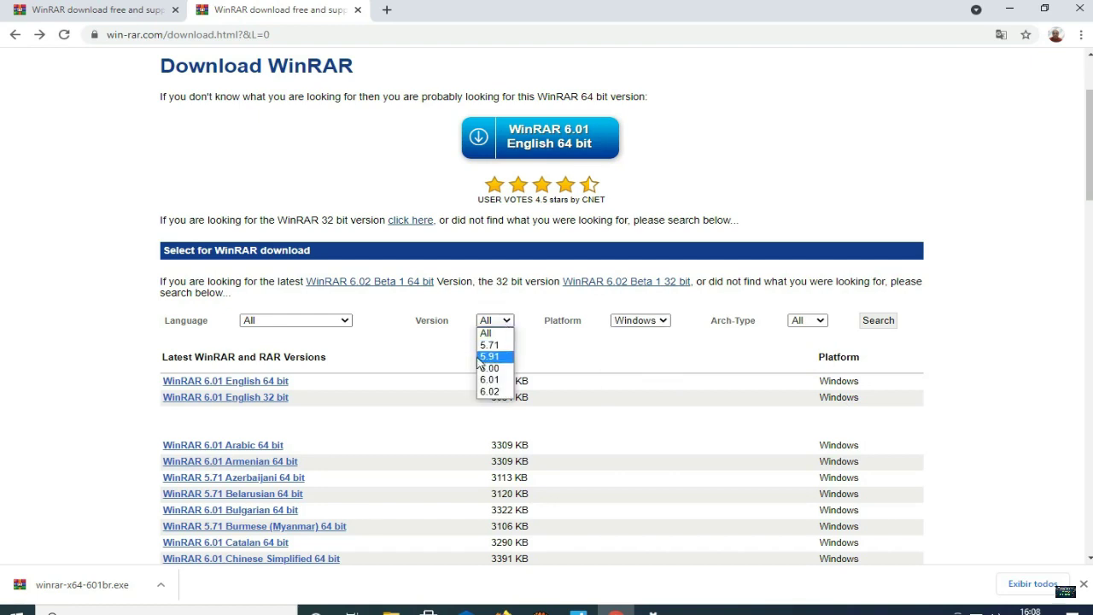
click(488, 393)
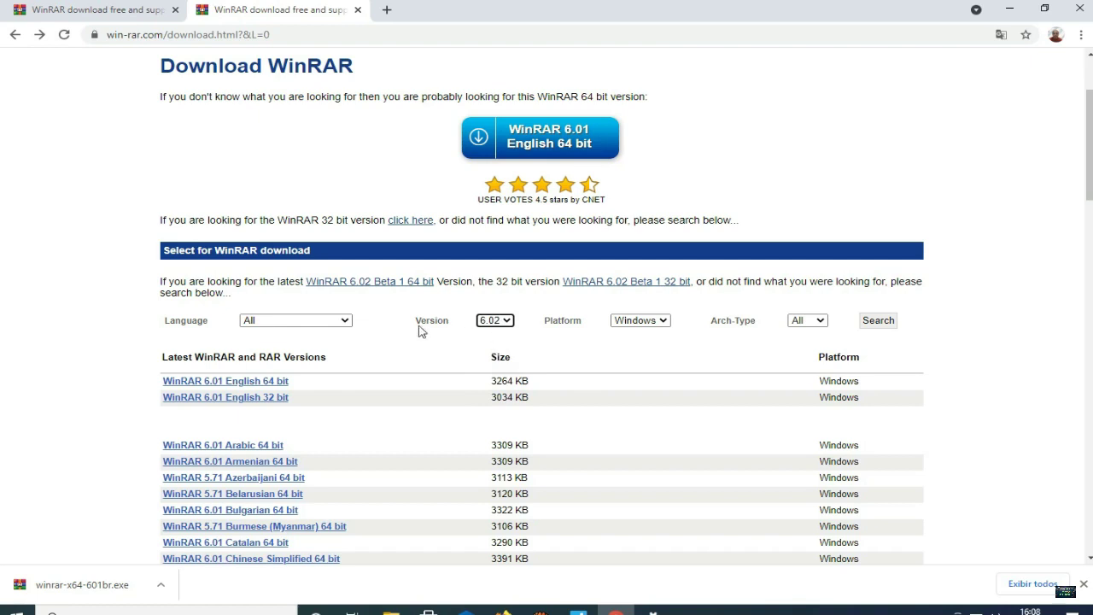
click(346, 323)
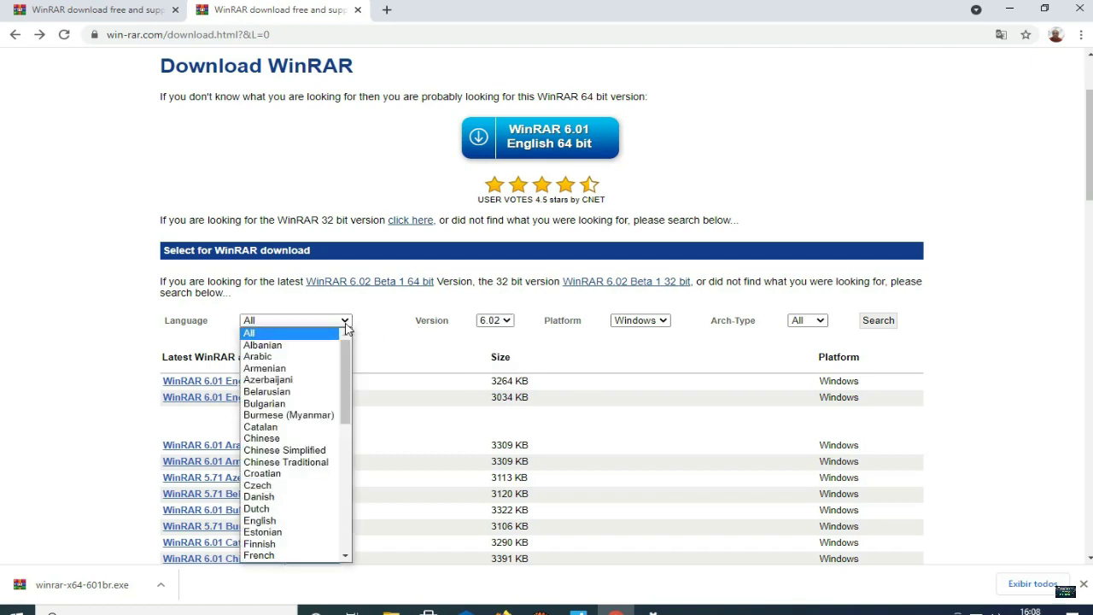
scroll(270, 414, down, 5)
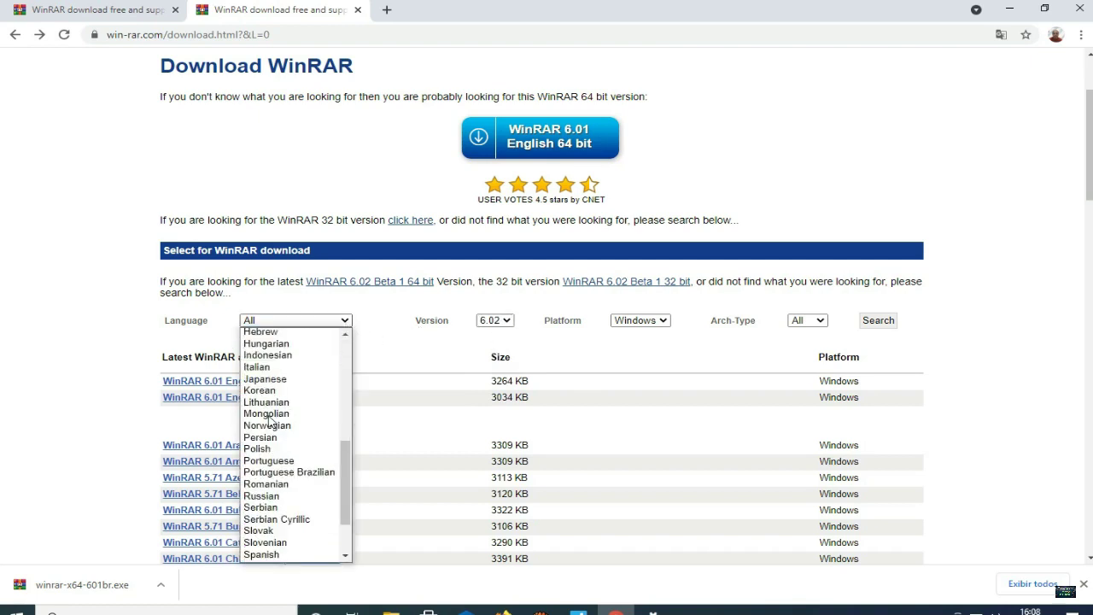
click(287, 474)
Examine the WinRAR download list for the Portuguese Brazilian entries in 64 bit and 32 bit
scroll(309, 439, down, 4)
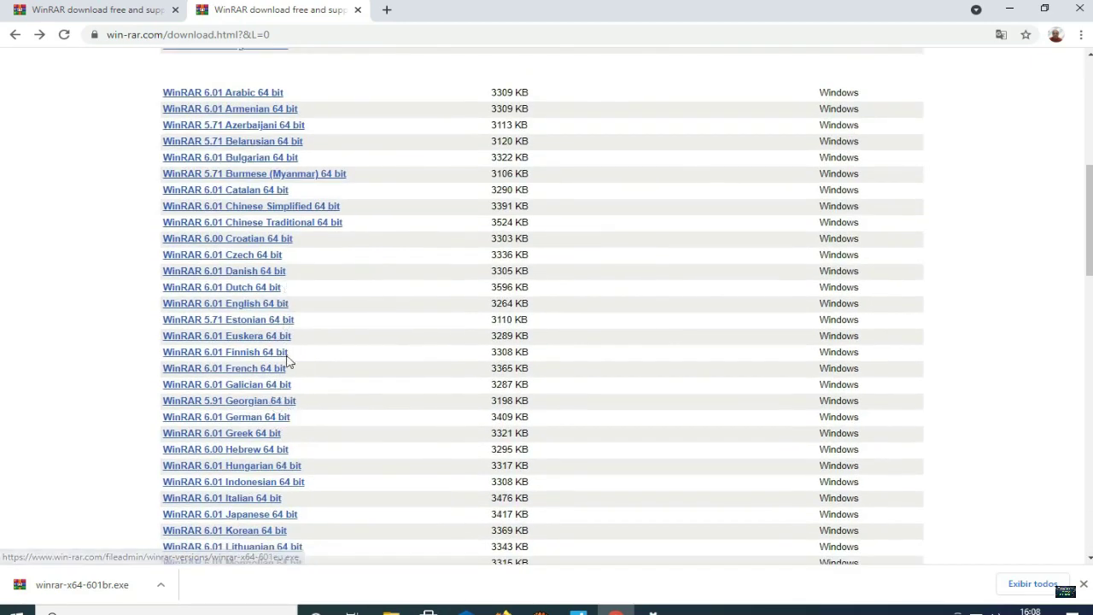
scroll(260, 389, down, 3)
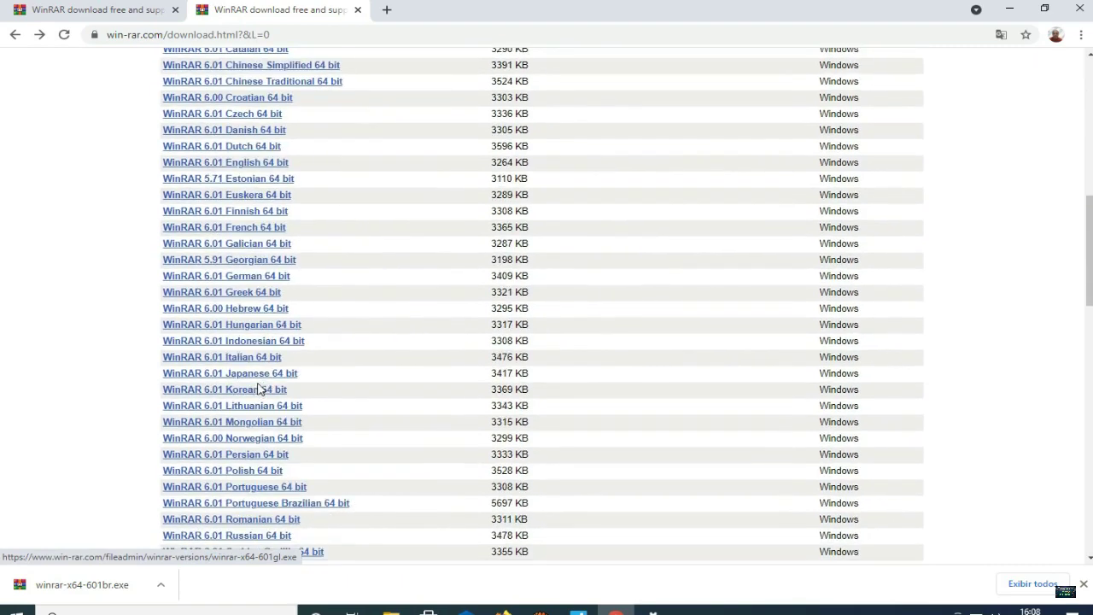
scroll(261, 382, down, 3)
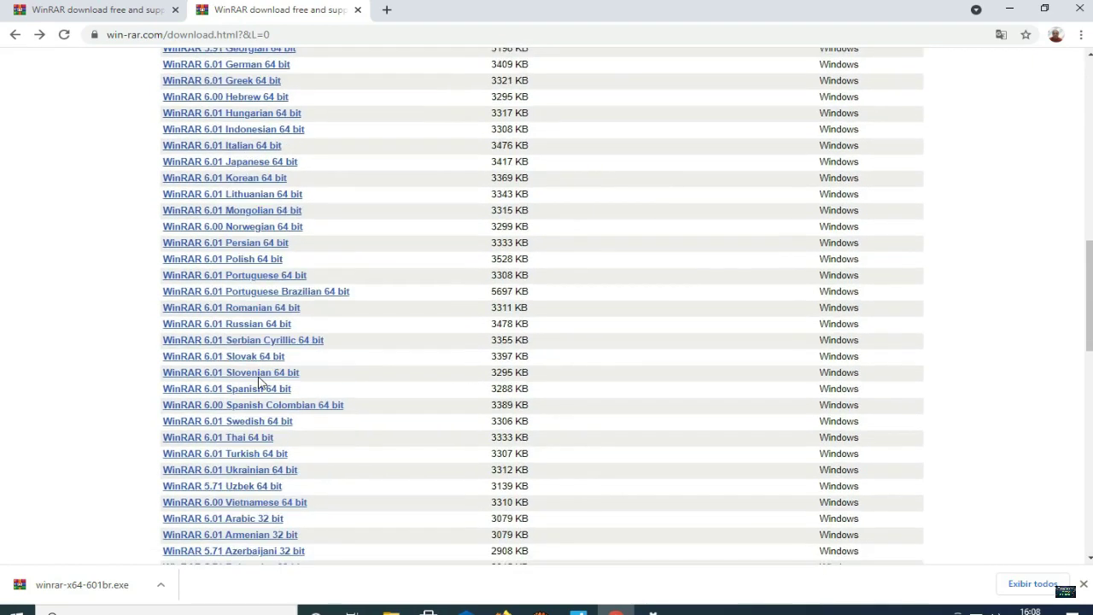
scroll(284, 440, down, 2)
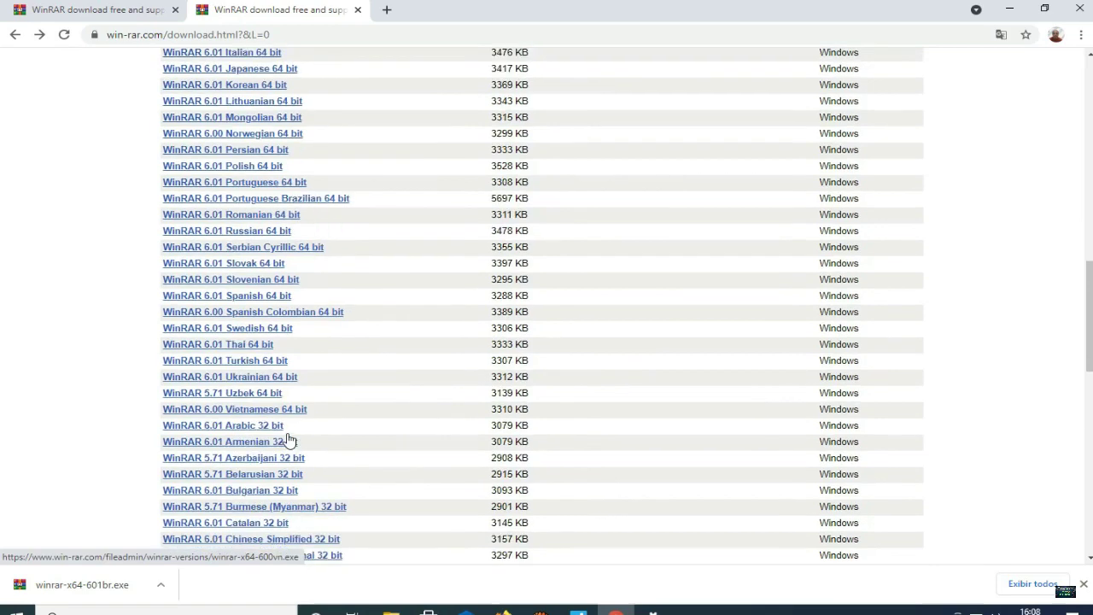
scroll(279, 392, down, 3)
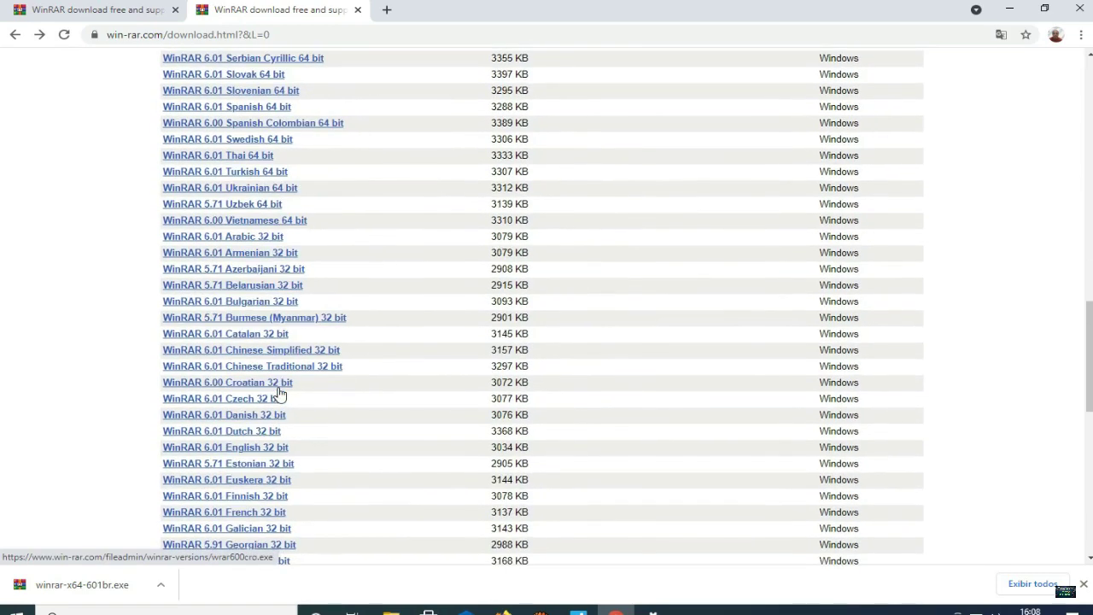
scroll(279, 393, down, 1)
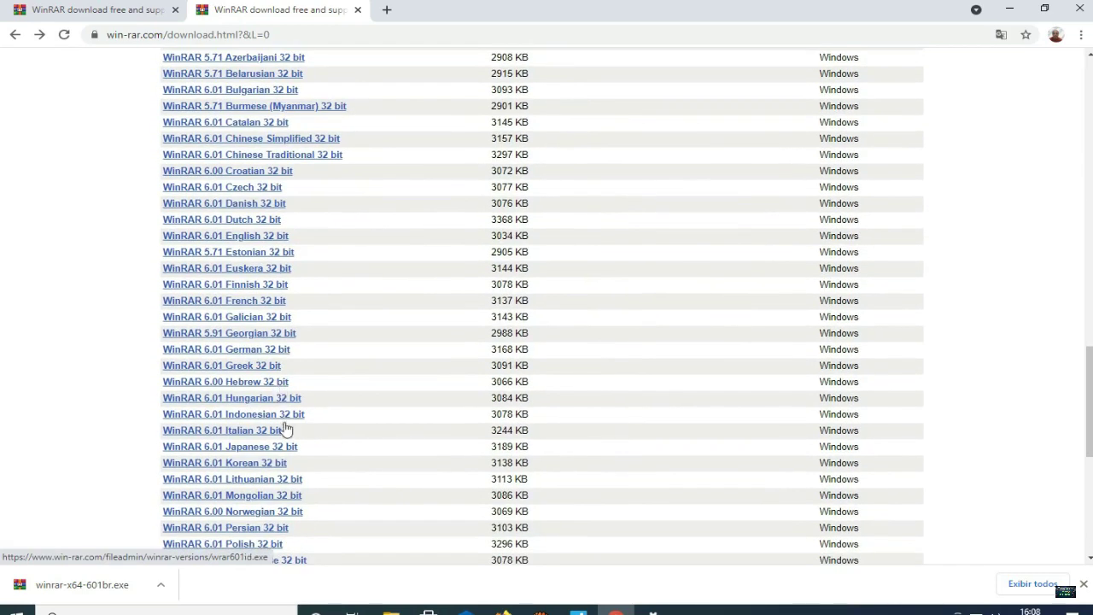
scroll(276, 398, down, 1)
scroll(274, 401, down, 1)
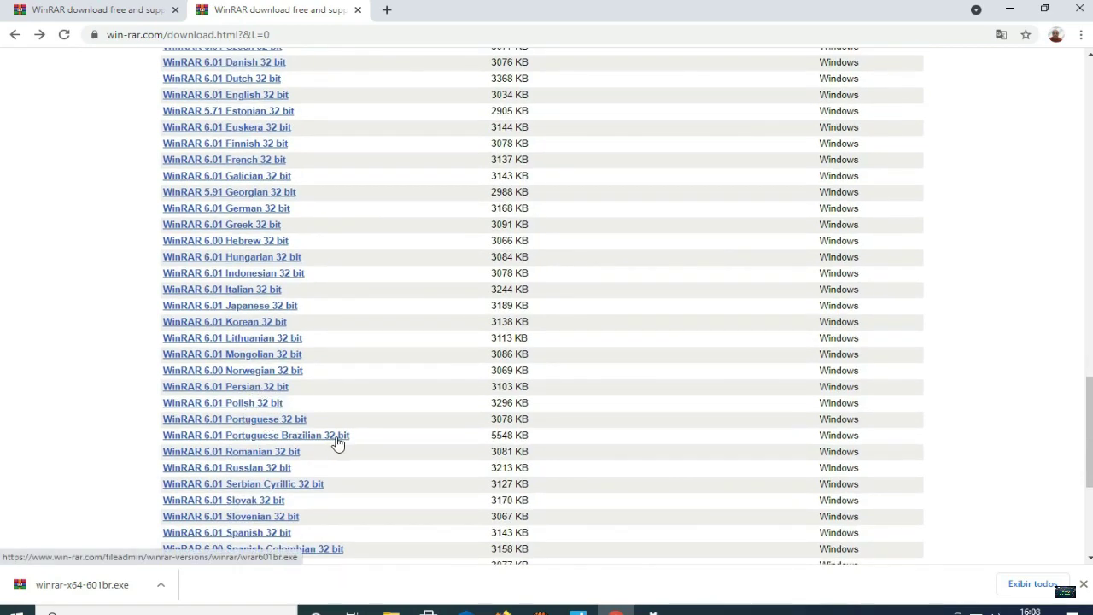
scroll(338, 442, up, 20)
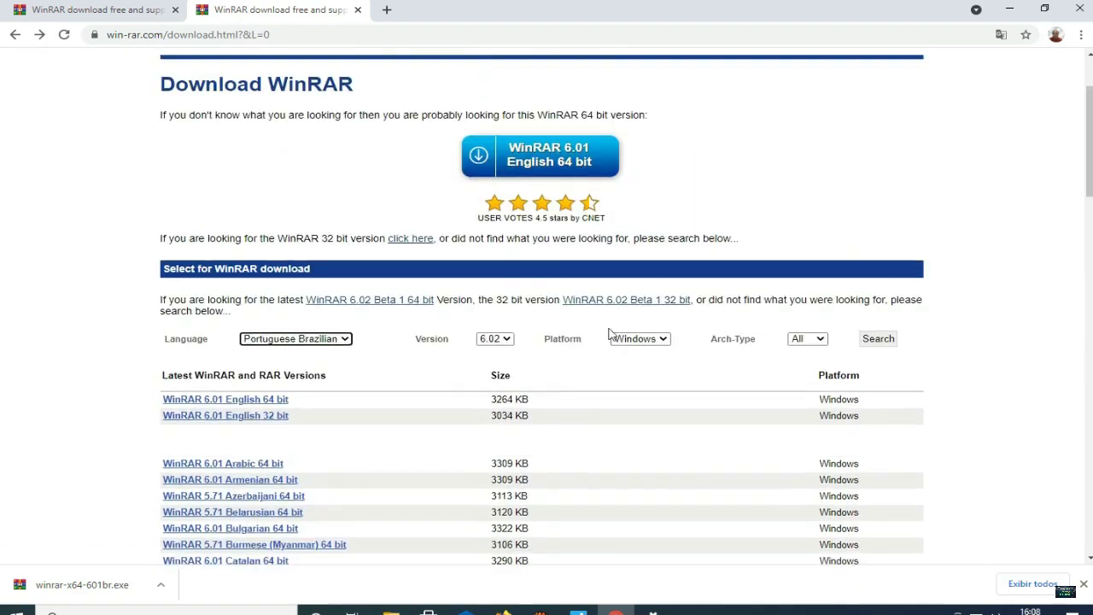
Download WinRAR 6.01 English 64 bit and dismiss the installation guide overlay
scroll(561, 276, down, 3)
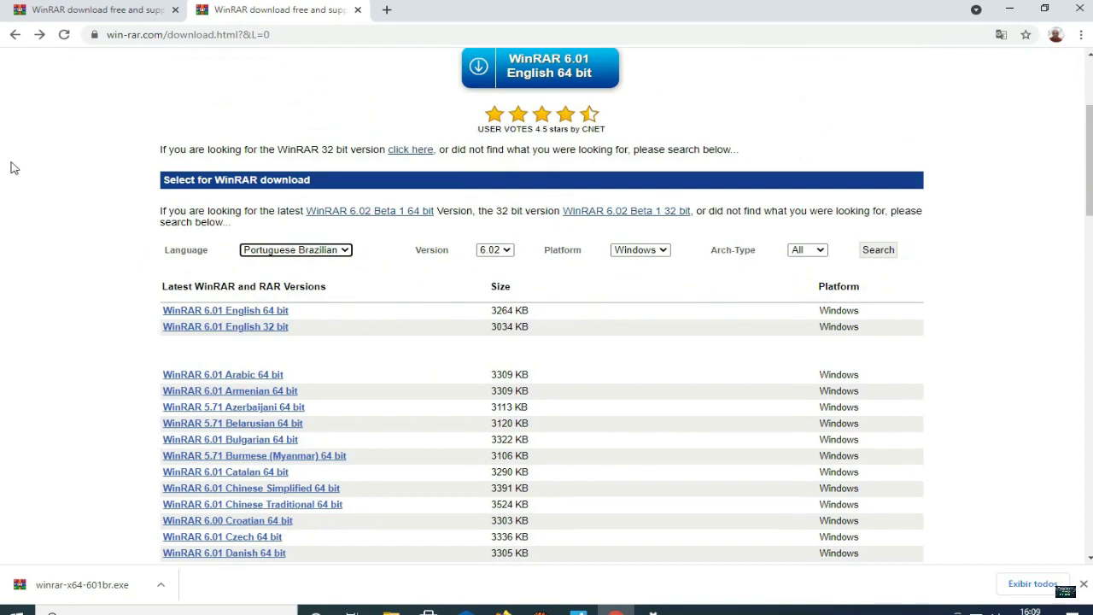
click(261, 314)
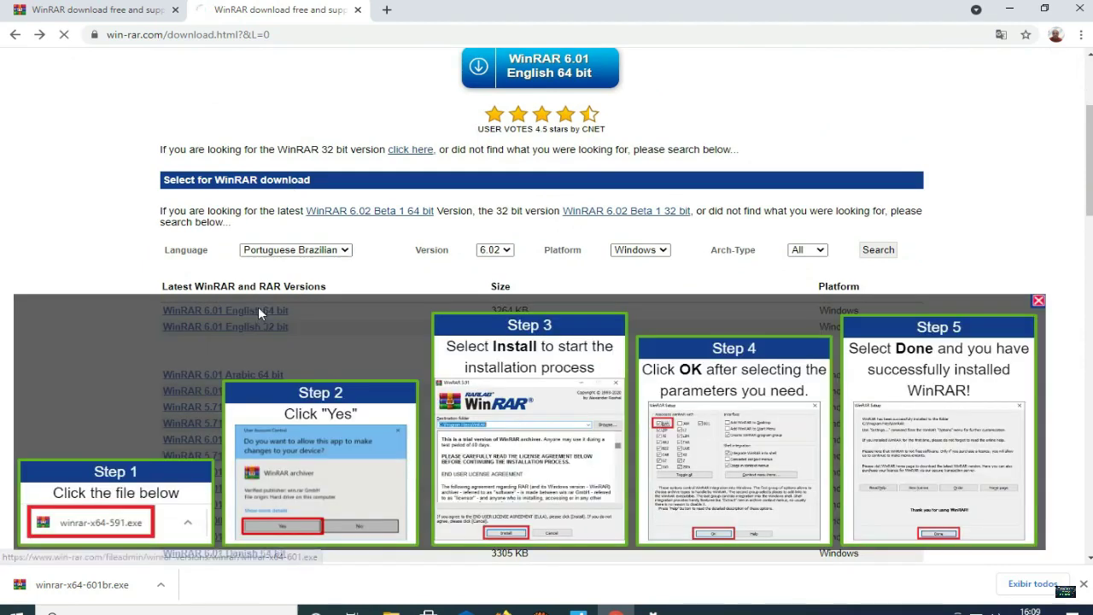
click(1037, 302)
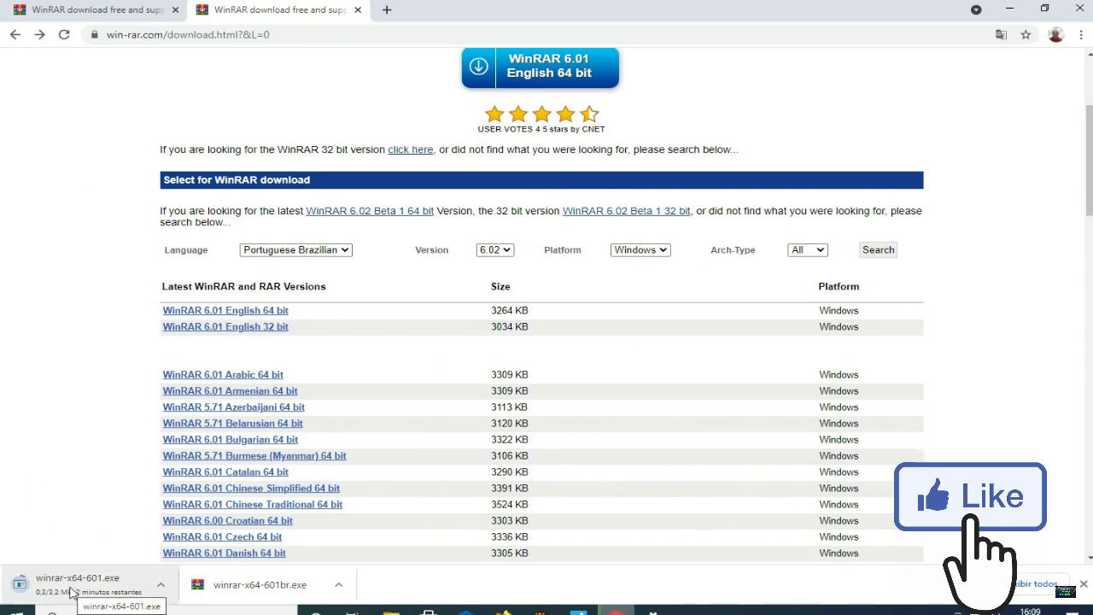
Show the downloaded winrar-x64-601.exe in its folder and move it to an empty area of the desktop, minimizing the open windows
click(162, 587)
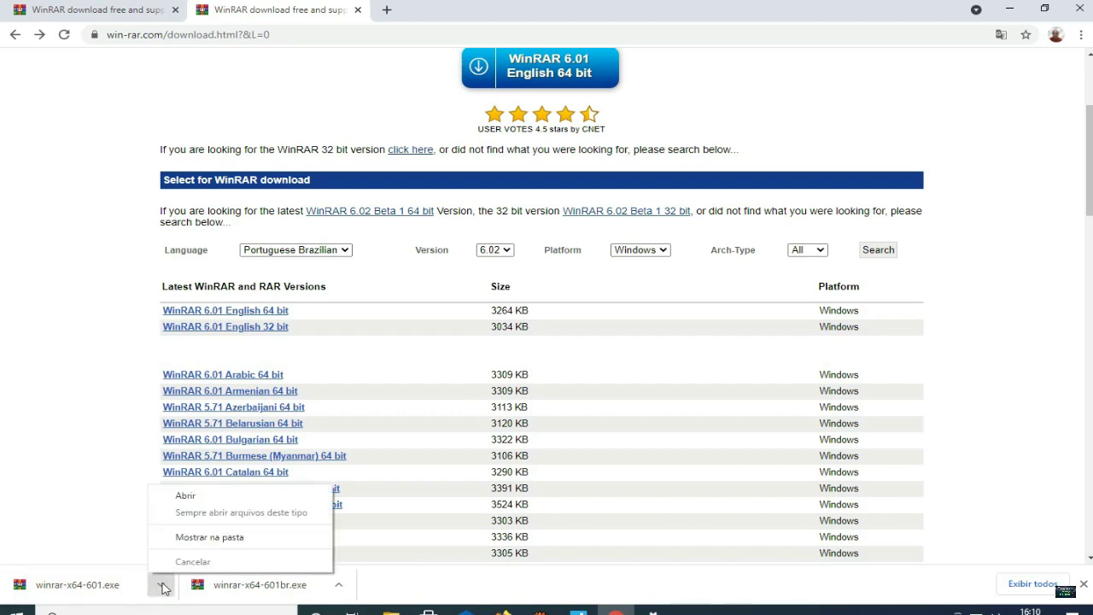
click(215, 538)
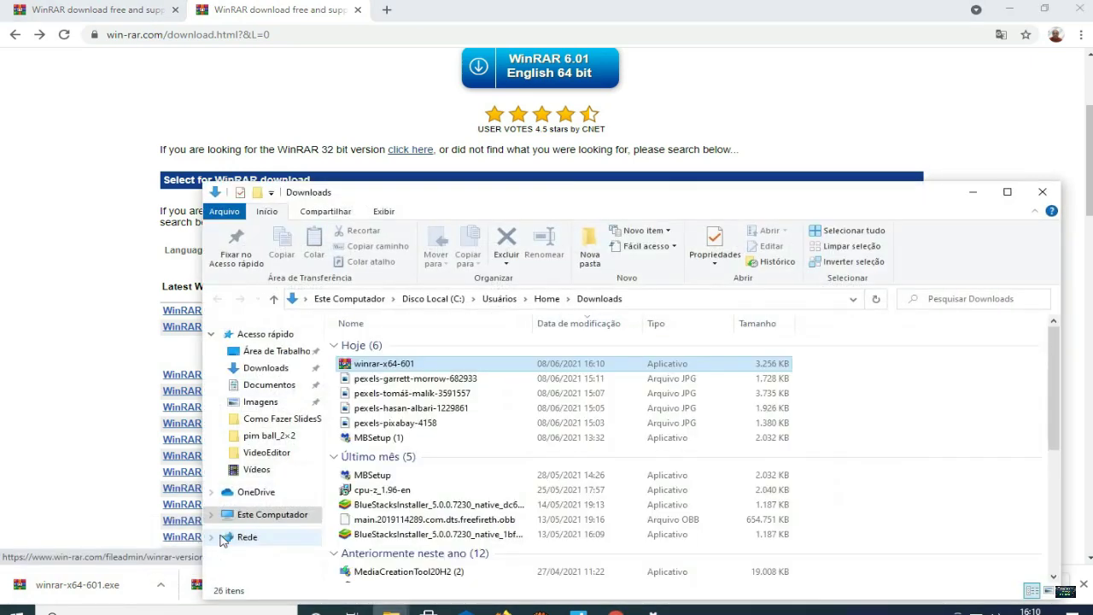
click(1014, 15)
drag(721, 199, 685, 111)
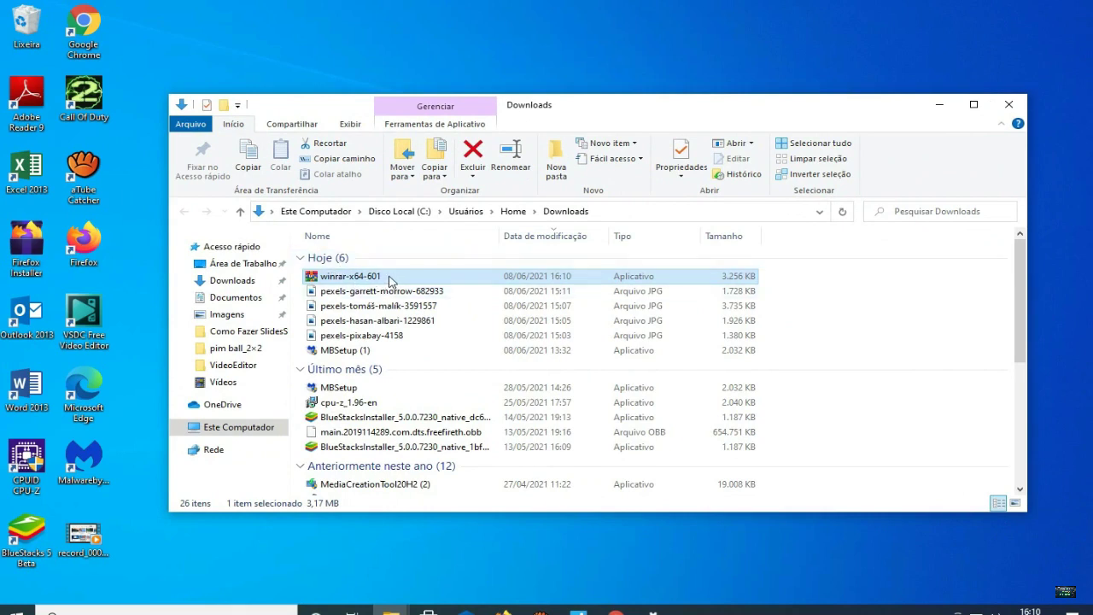
mouse_move(390, 281)
drag(391, 281, 539, 76)
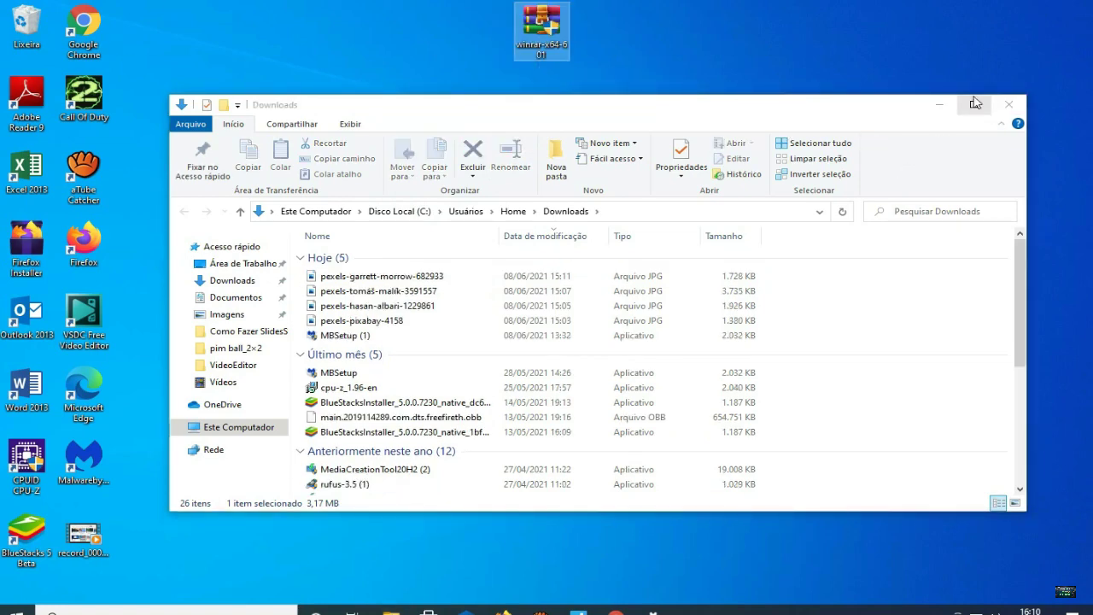
click(940, 106)
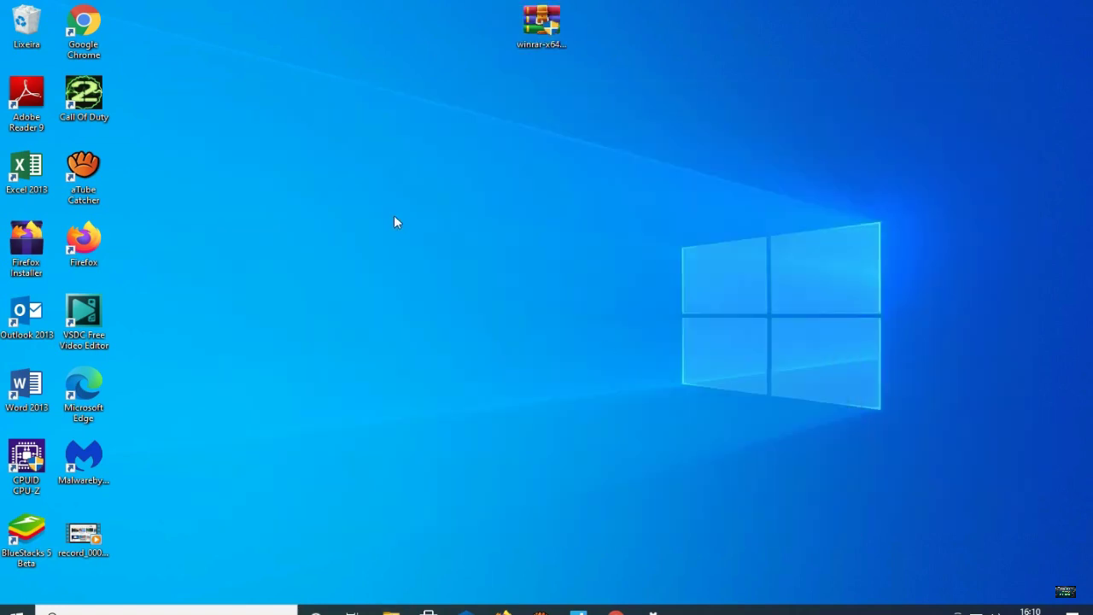
drag(536, 49, 421, 125)
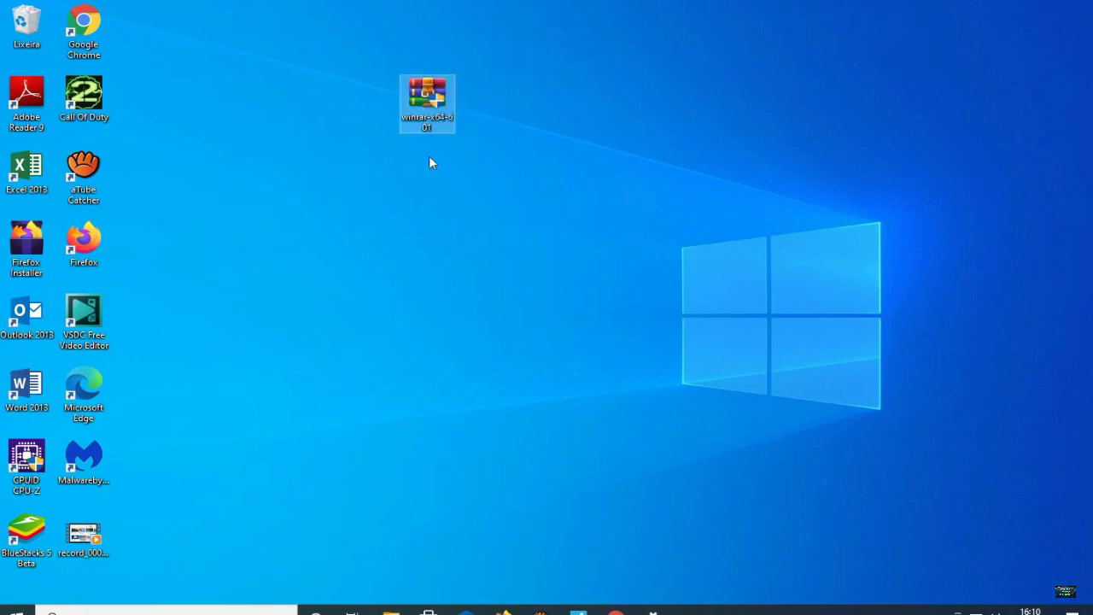
Install WinRAR 6.01 from the desktop installer to C:\Program Files\WinRAR with the default setup options, and close the WinRAR folder window
double_click(418, 116)
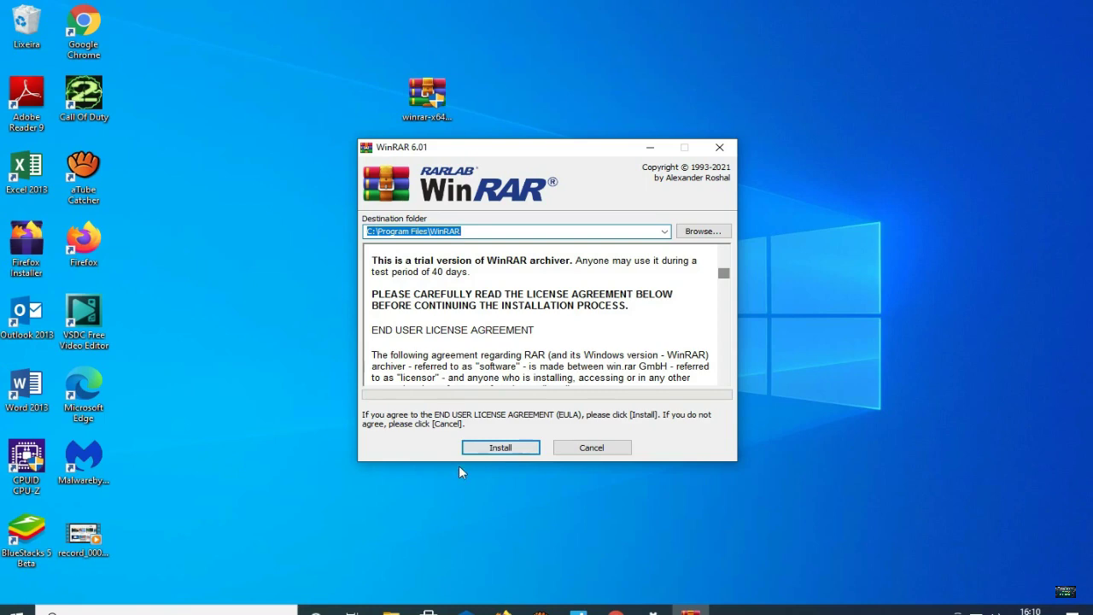
click(513, 446)
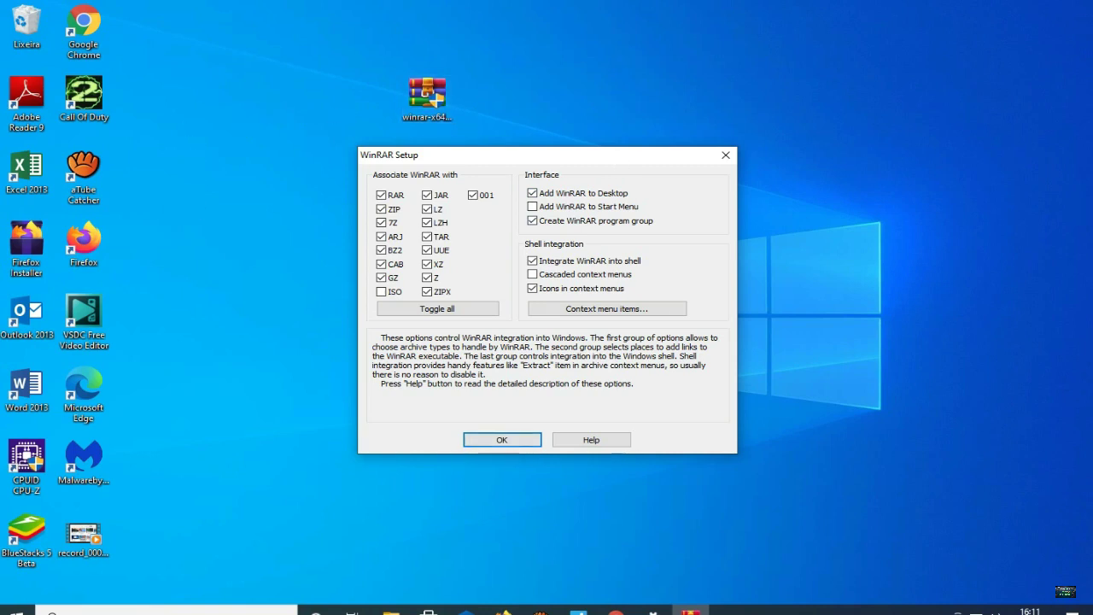
key(Return)
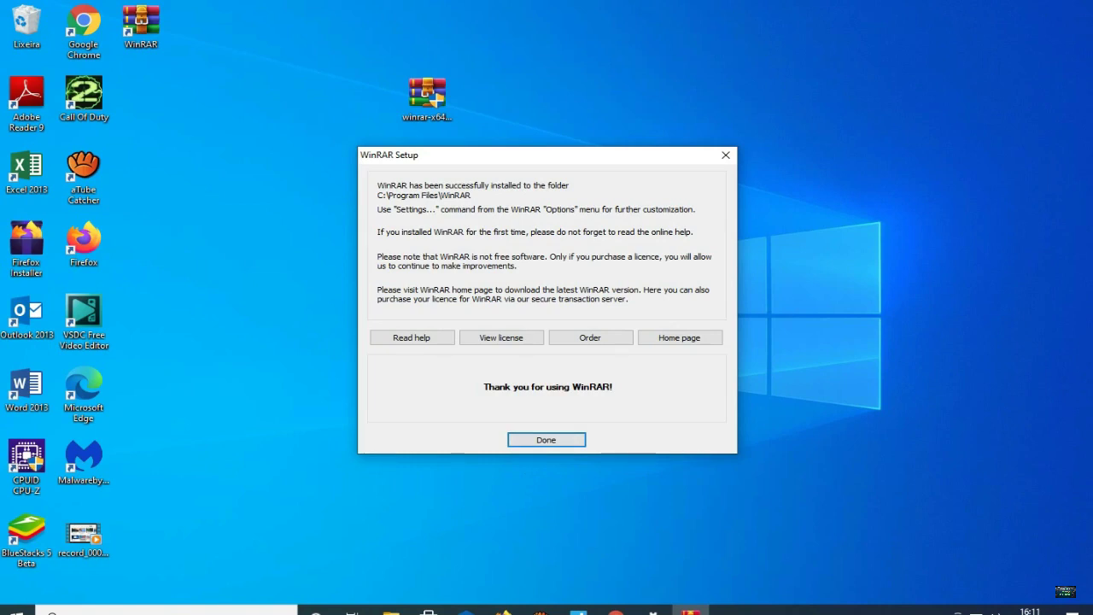
click(547, 440)
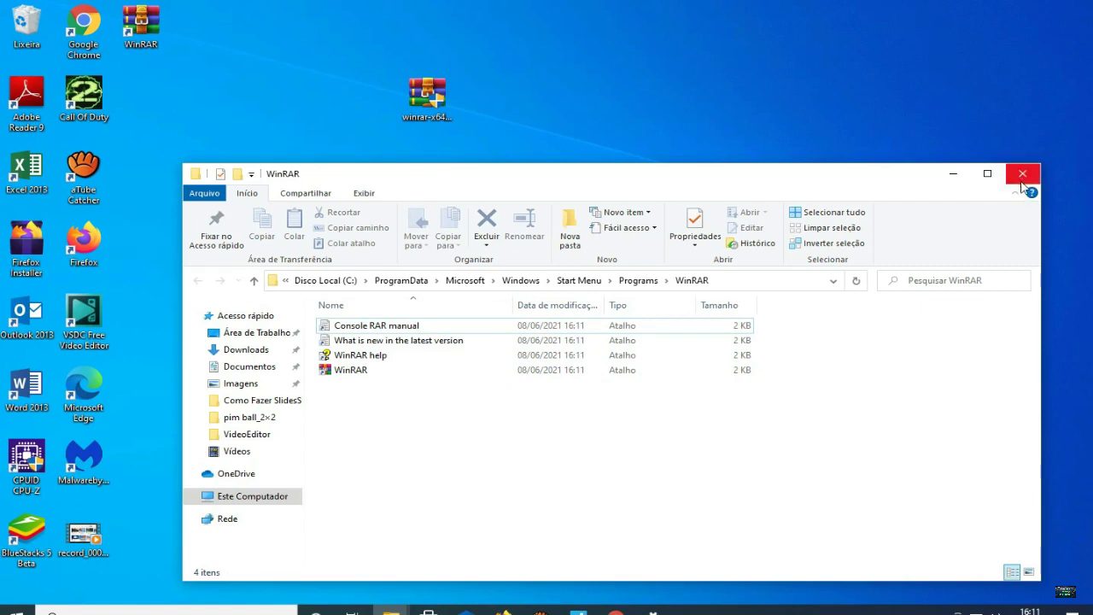
click(1022, 179)
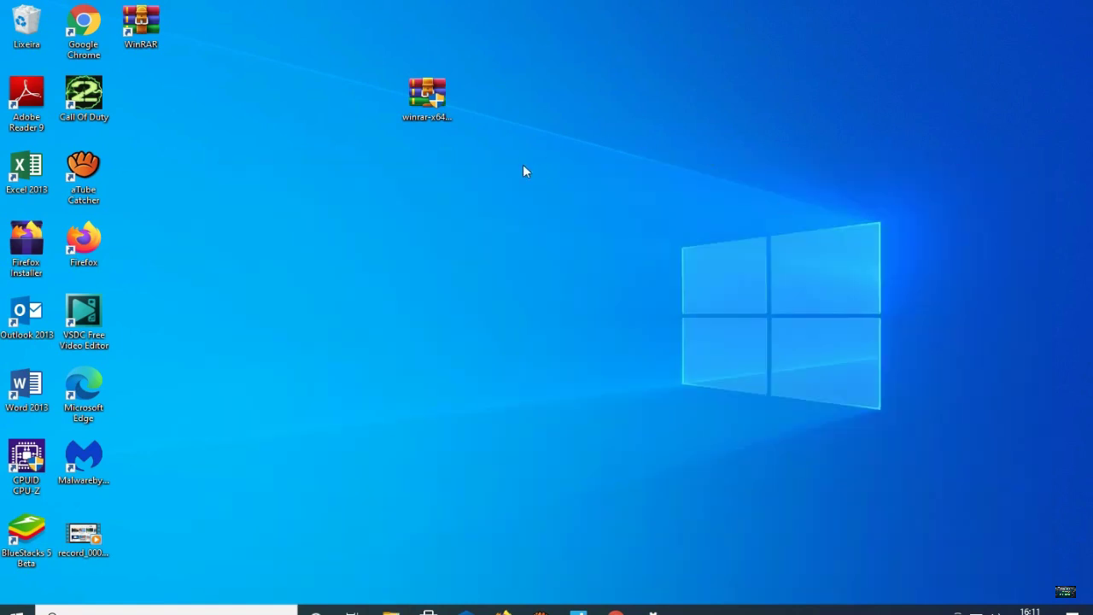
Delete the winrar-x64-601 installer from the desktop and move the WinRAR shortcut to an empty area away from the other icons
right_click(430, 103)
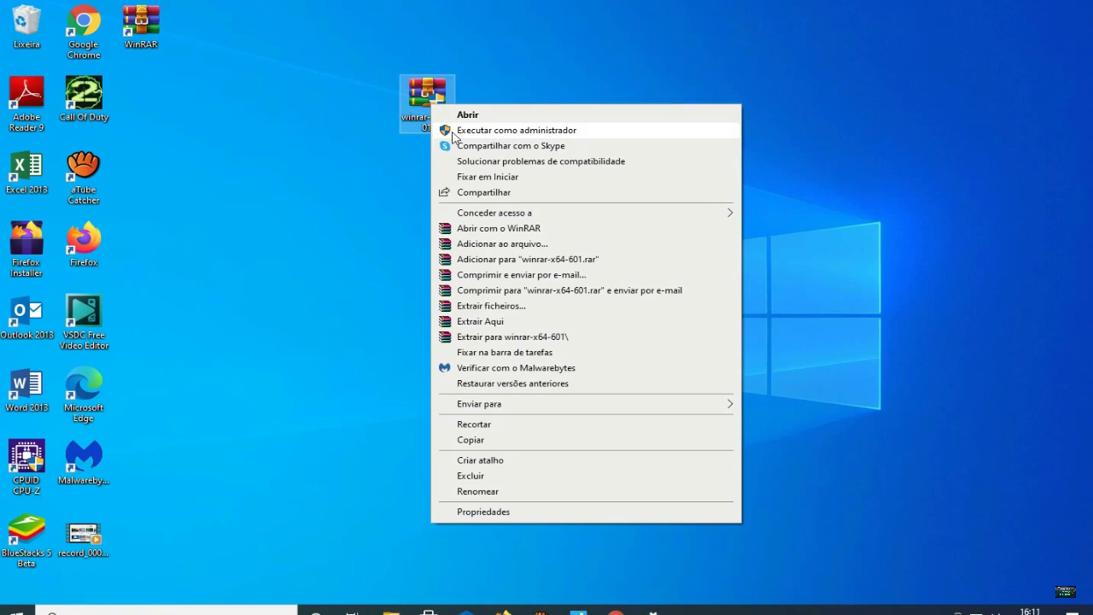
click(472, 478)
drag(143, 30, 251, 173)
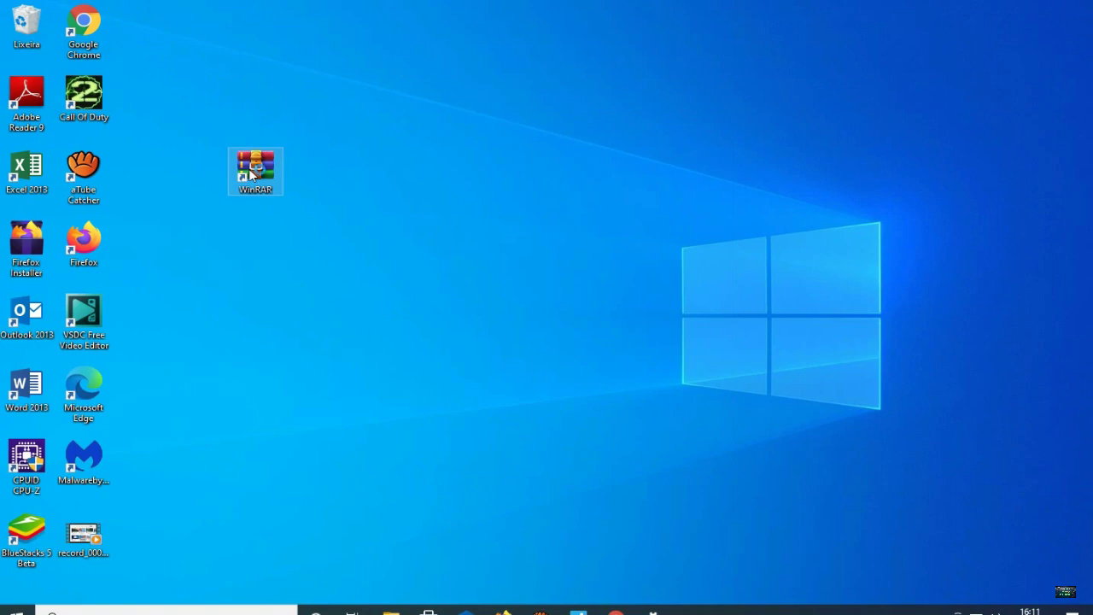
Launch WinRAR from its desktop shortcut to check the installation, and close both its pop-up and main window
double_click(251, 174)
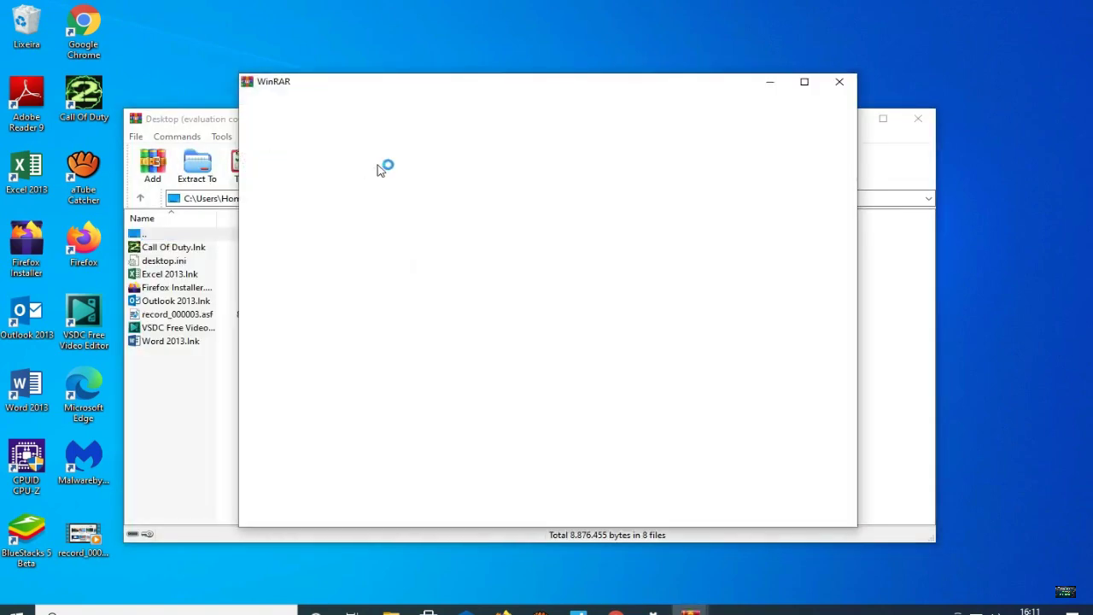
click(839, 82)
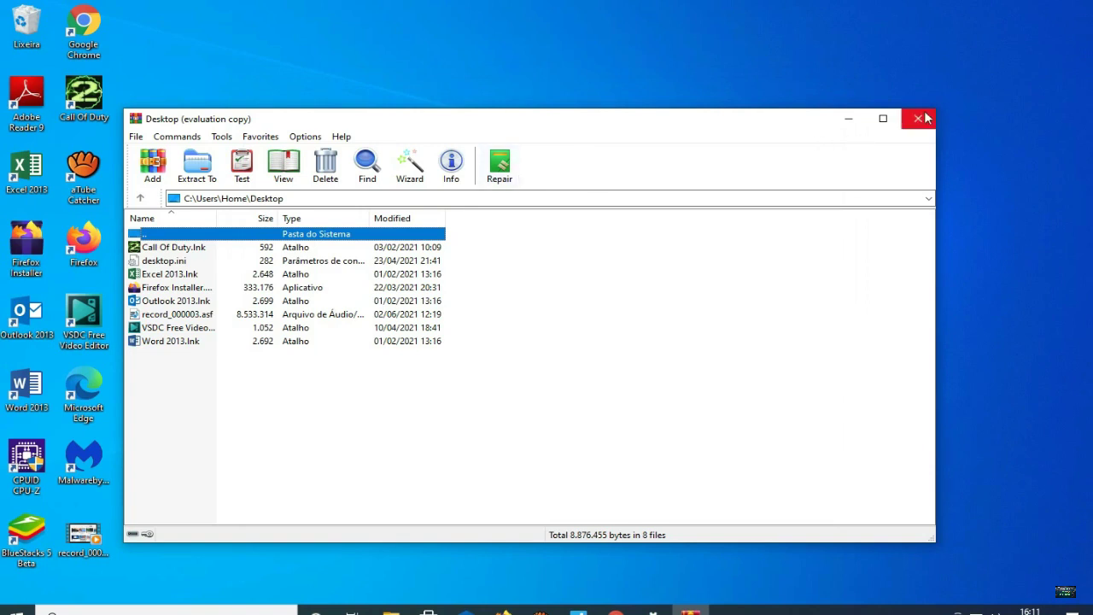
click(920, 119)
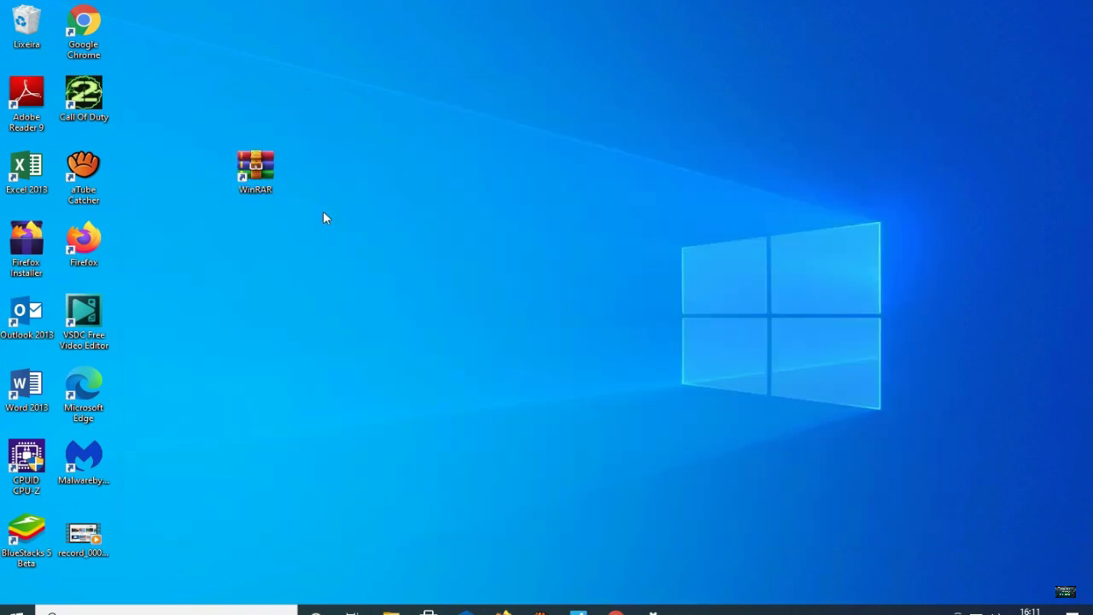
Reposition the WinRAR shortcut on the desktop in the same row as Call Of Duty, leaving one empty column between them
drag(248, 171, 224, 87)
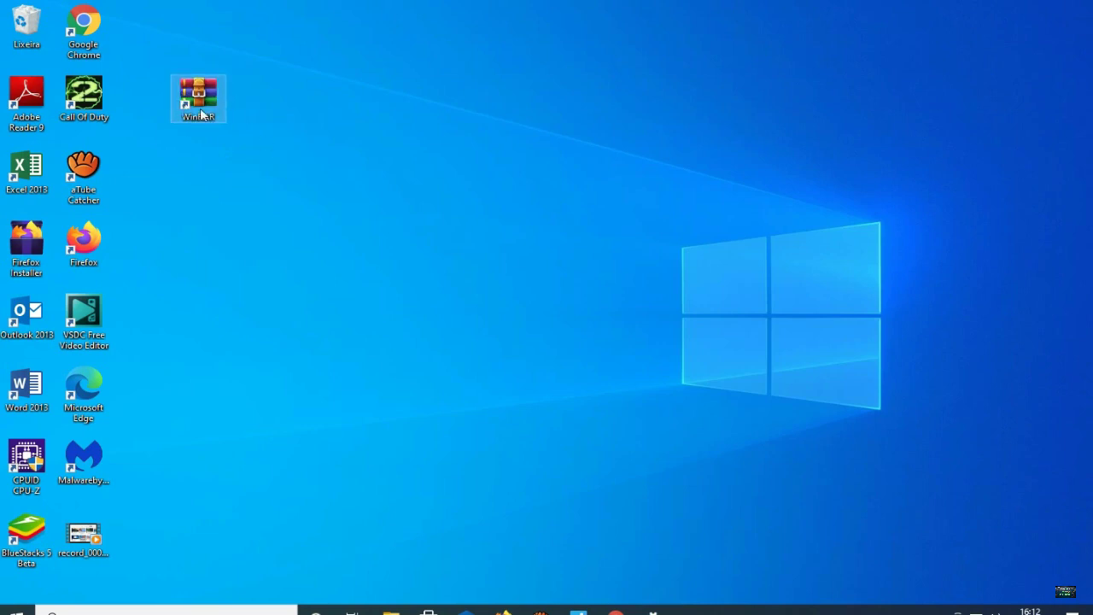
drag(199, 115, 198, 209)
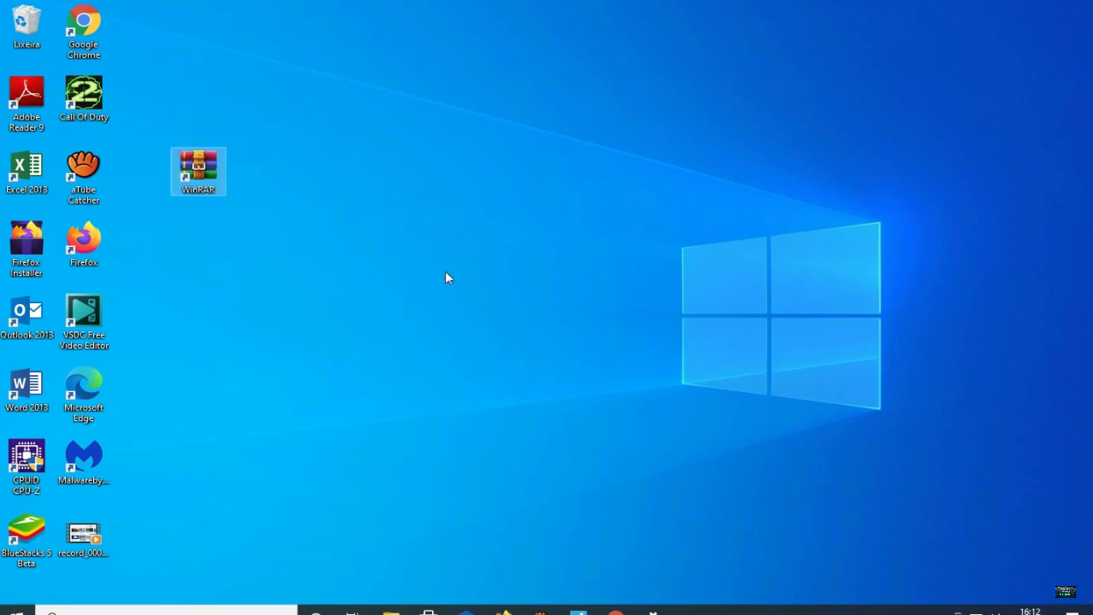
drag(199, 167, 199, 95)
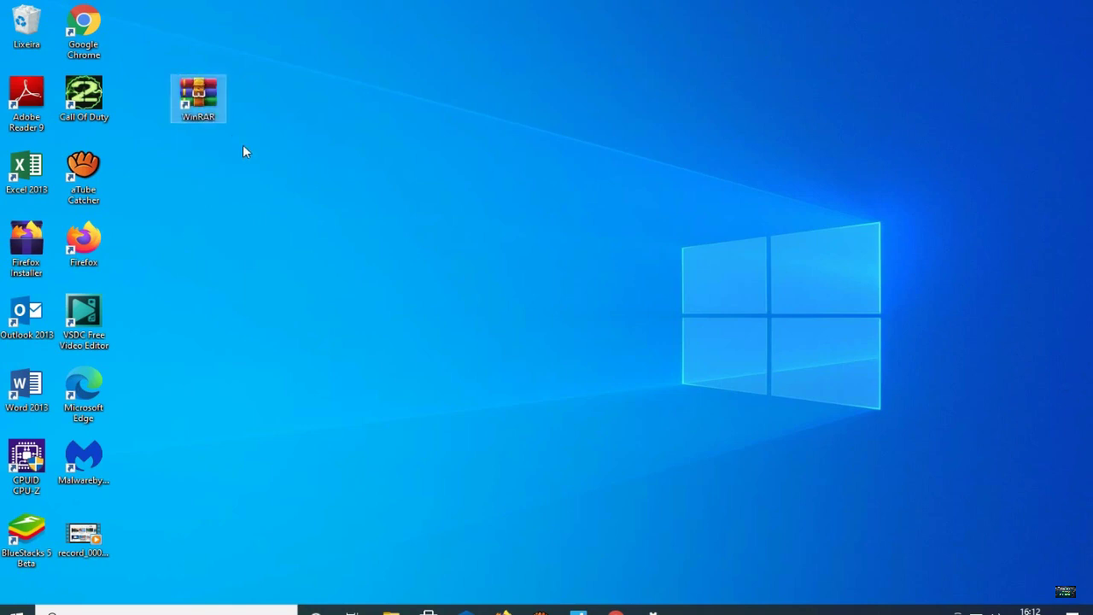